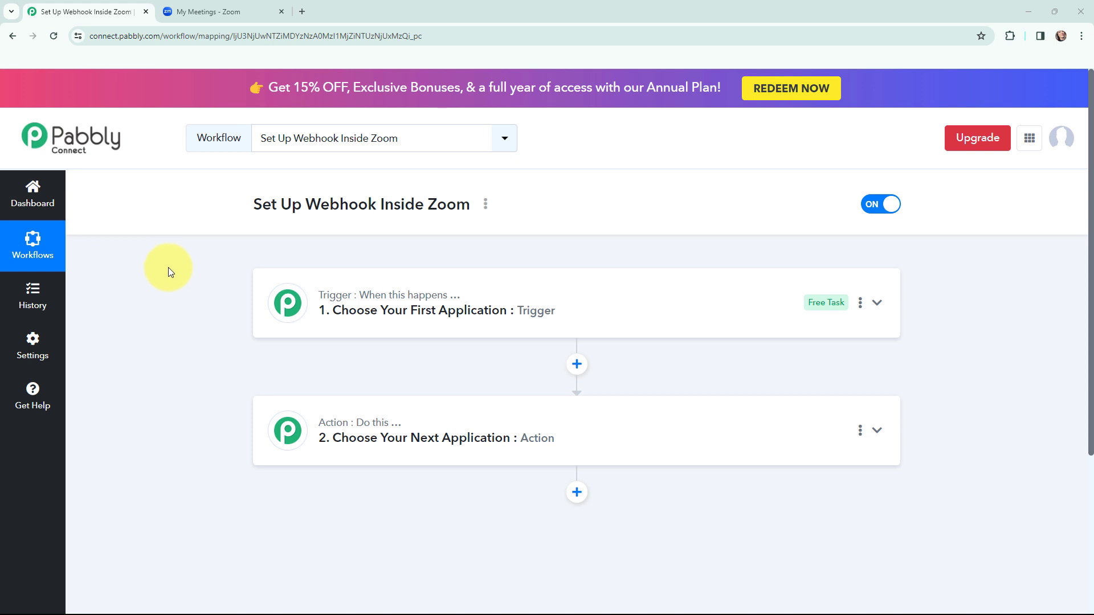
Step: Search 'zoom' and set the trigger to Zoom (Triggers) with the Configure Webhook event
{"action": "left_click", "coordinate": [312, 307]}
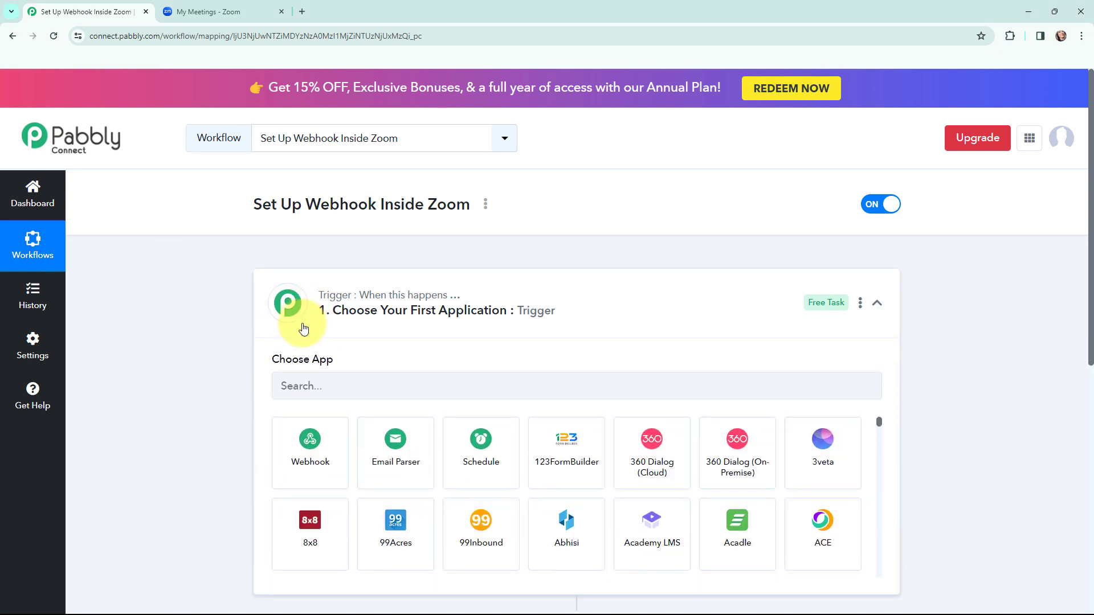
{"action": "left_click", "coordinate": [315, 384]}
{"action": "type", "text": "zoom"}
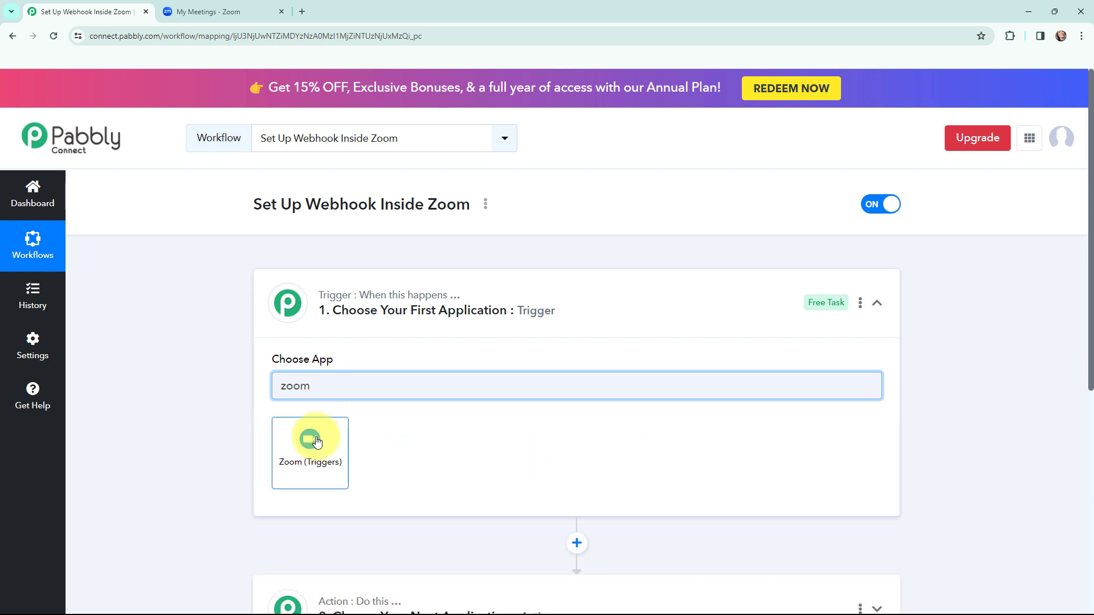
{"action": "left_click", "coordinate": [316, 440]}
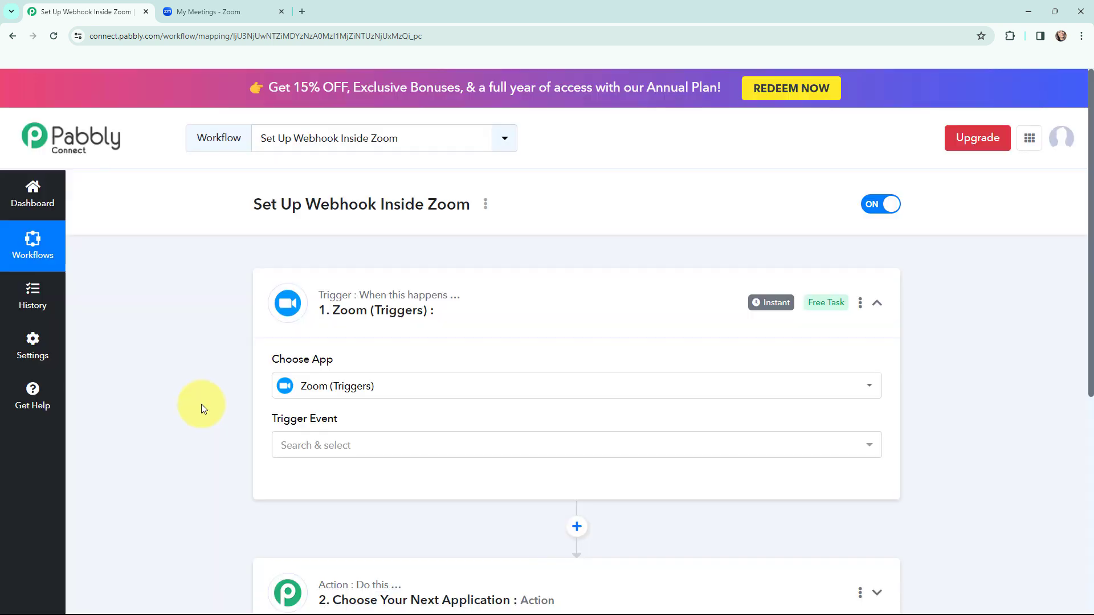
{"action": "left_click", "coordinate": [312, 442]}
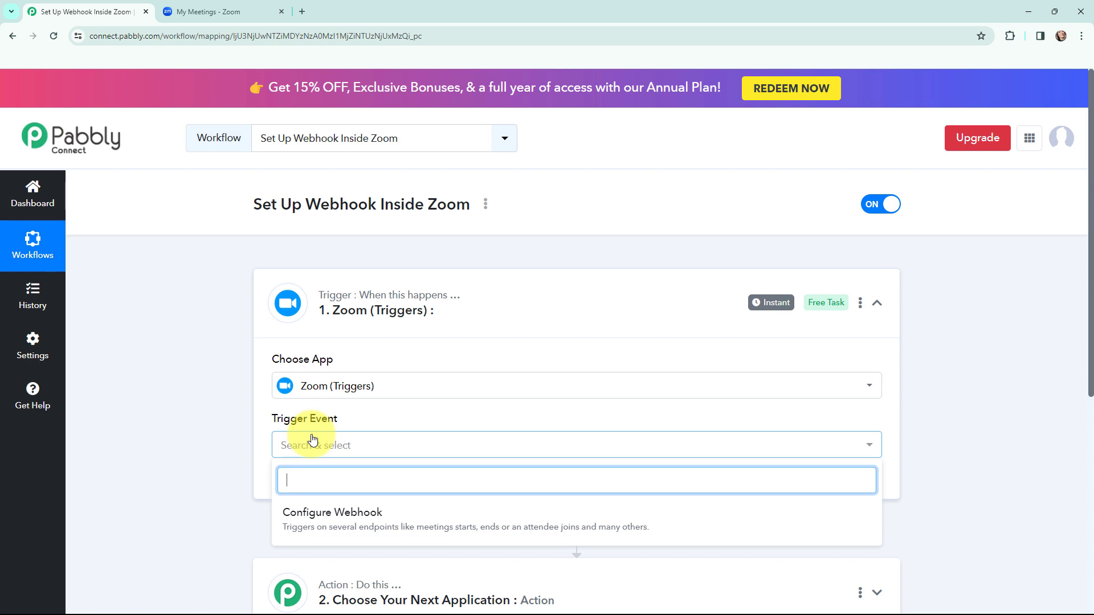
{"action": "left_click", "coordinate": [308, 513]}
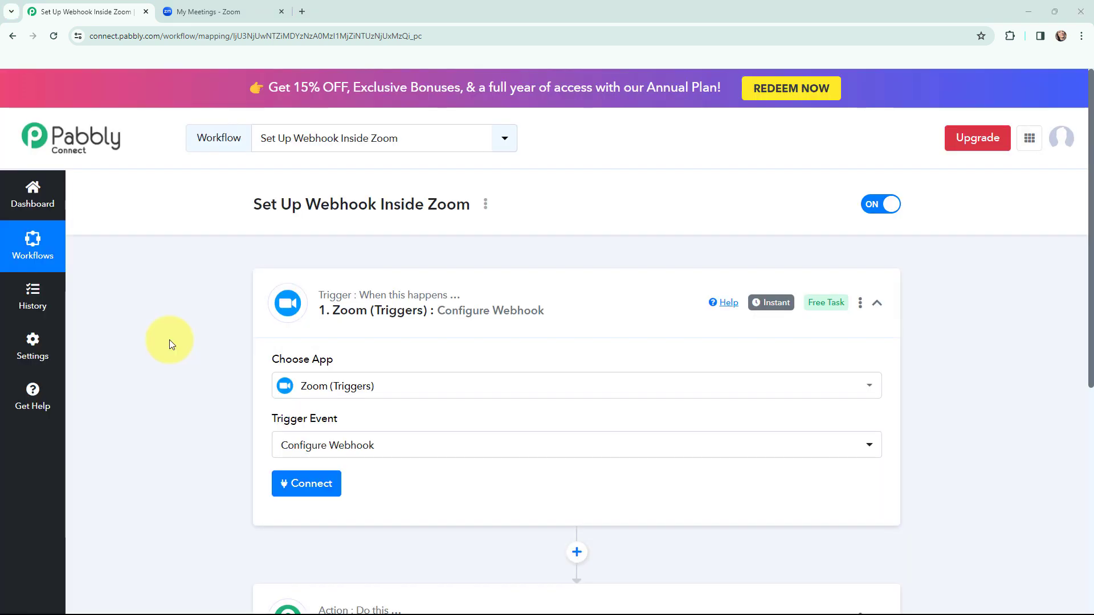
Step: Start a new Zoom (Triggers) connection, review the token instructions, then go to Zoom Meetings
{"action": "left_click", "coordinate": [303, 486]}
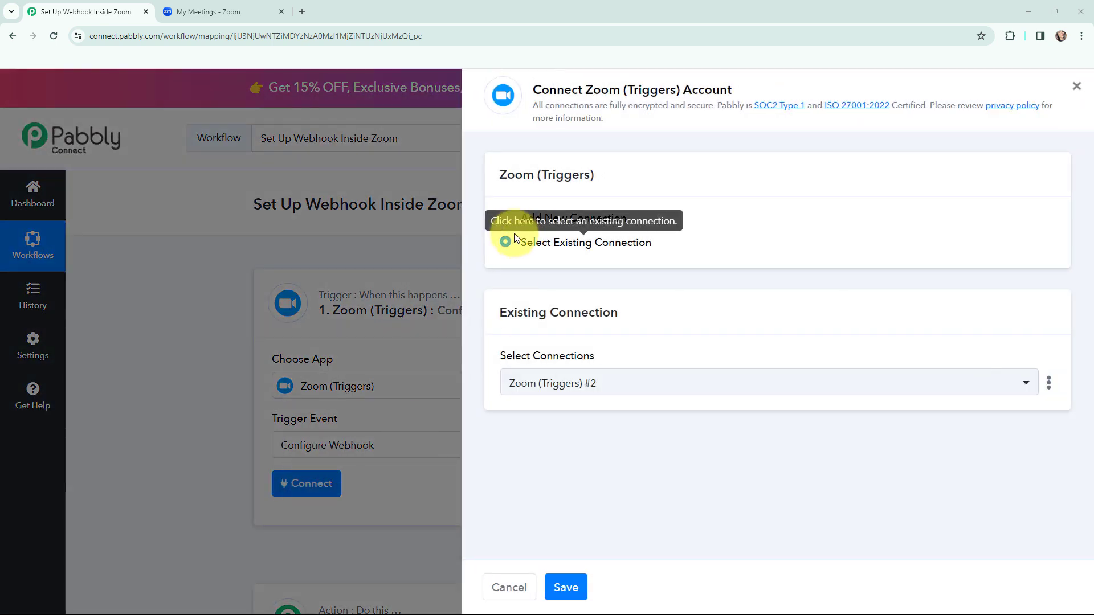
{"action": "left_click", "coordinate": [506, 218]}
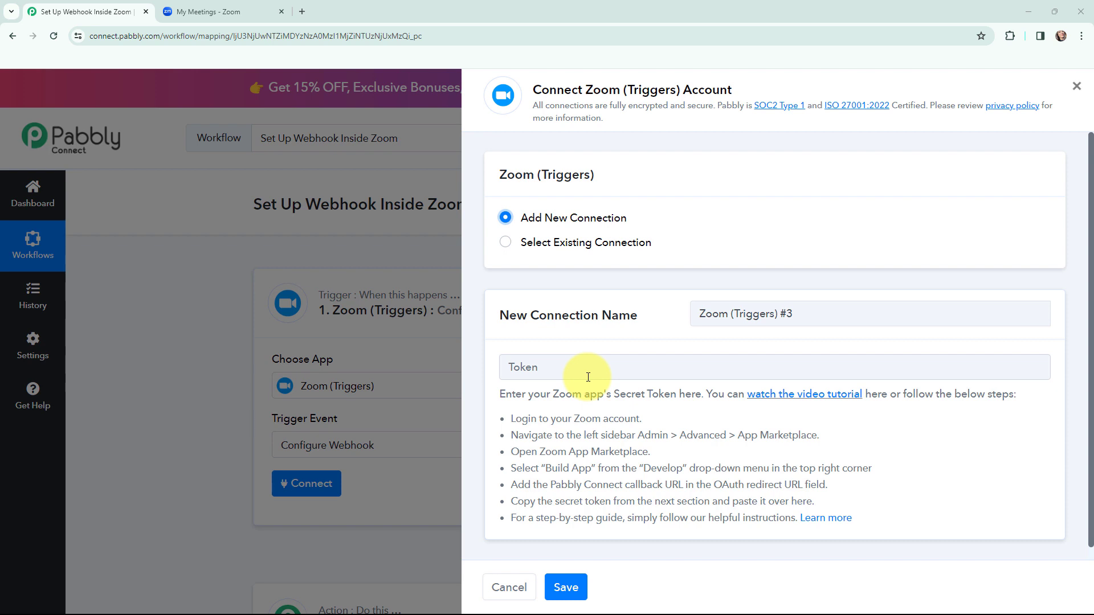
{"action": "left_click_drag", "start_coordinate": [512, 421], "coordinate": [871, 515]}
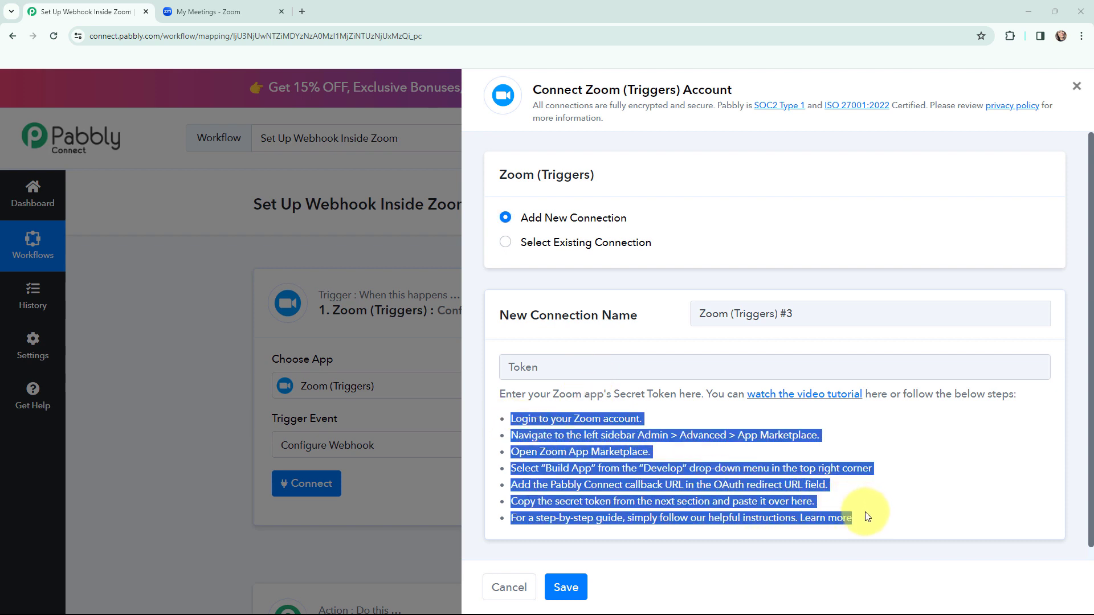
{"action": "left_click", "coordinate": [871, 515]}
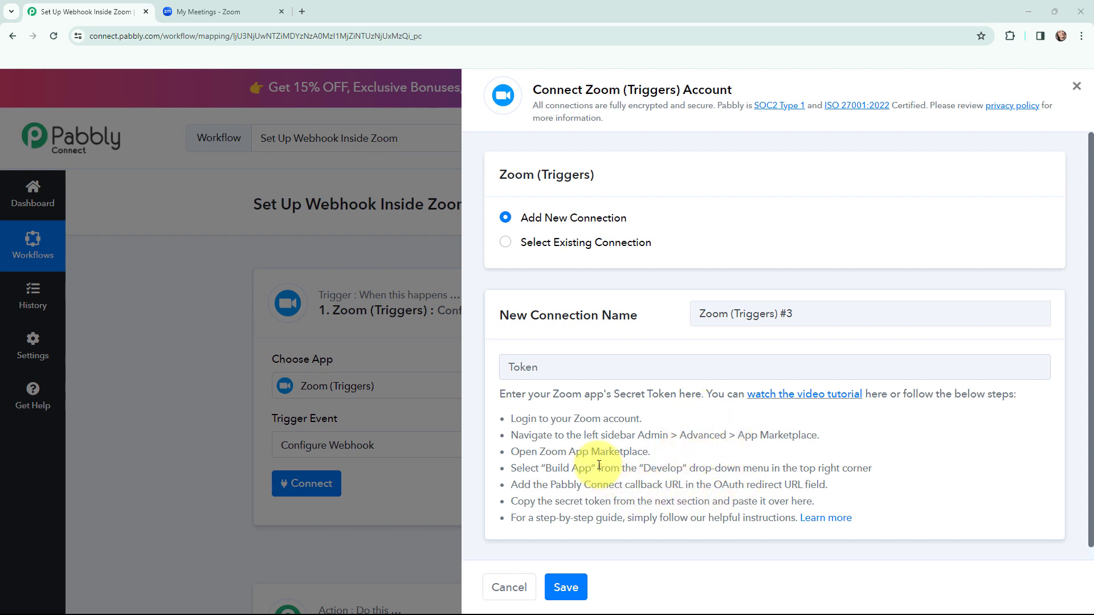
{"action": "left_click", "coordinate": [200, 16]}
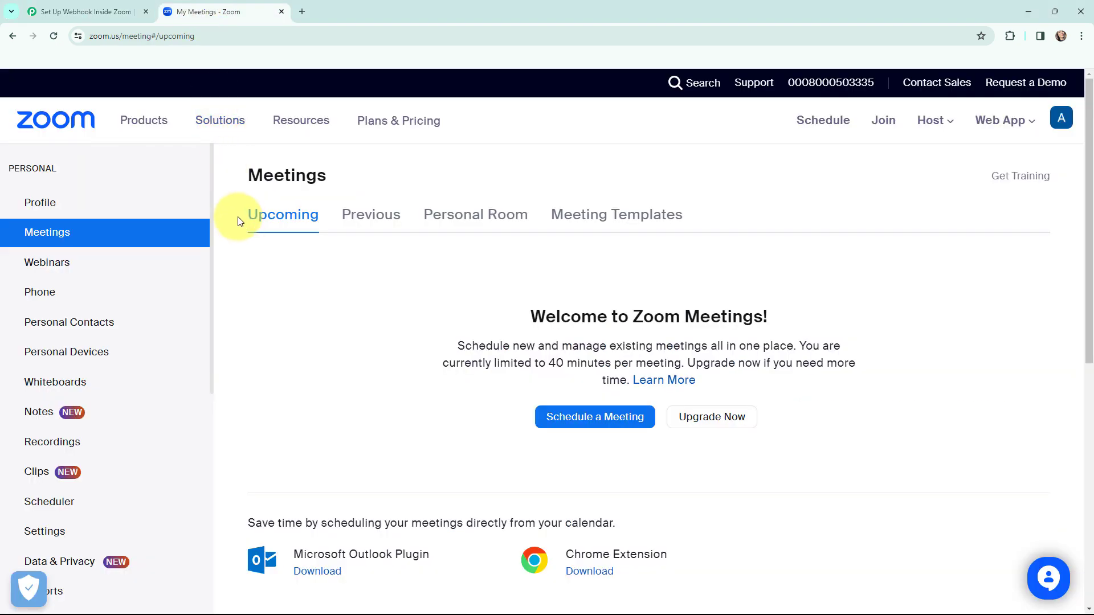
Step: Open Zoom App Marketplace from Admin > Advanced and create a new General app
{"action": "scroll", "coordinate": [112, 319], "scroll_direction": "down", "scroll_amount": 7}
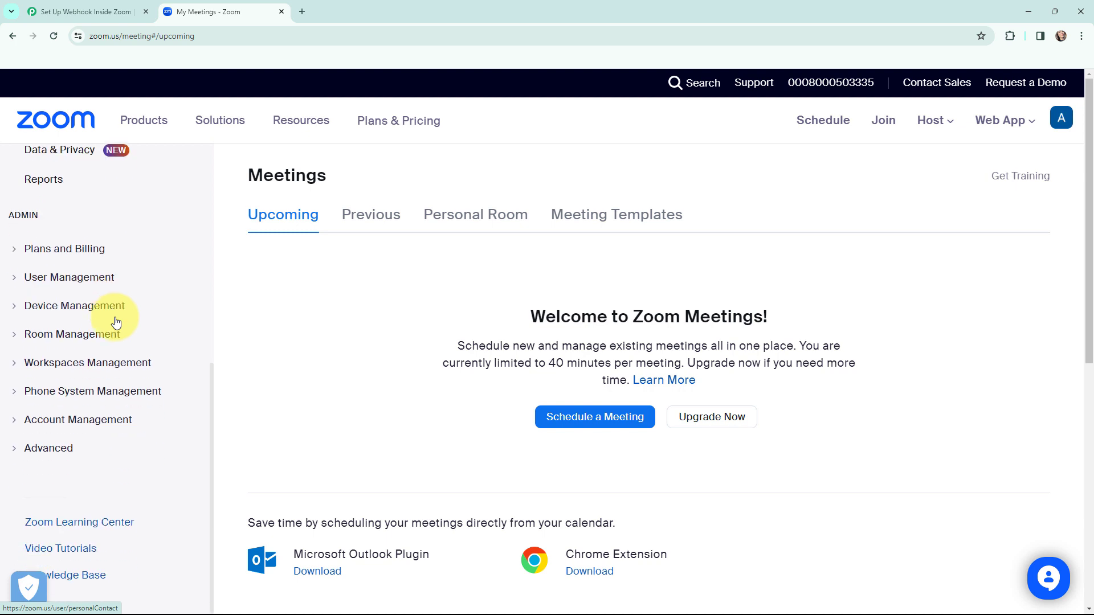
{"action": "left_click", "coordinate": [64, 449]}
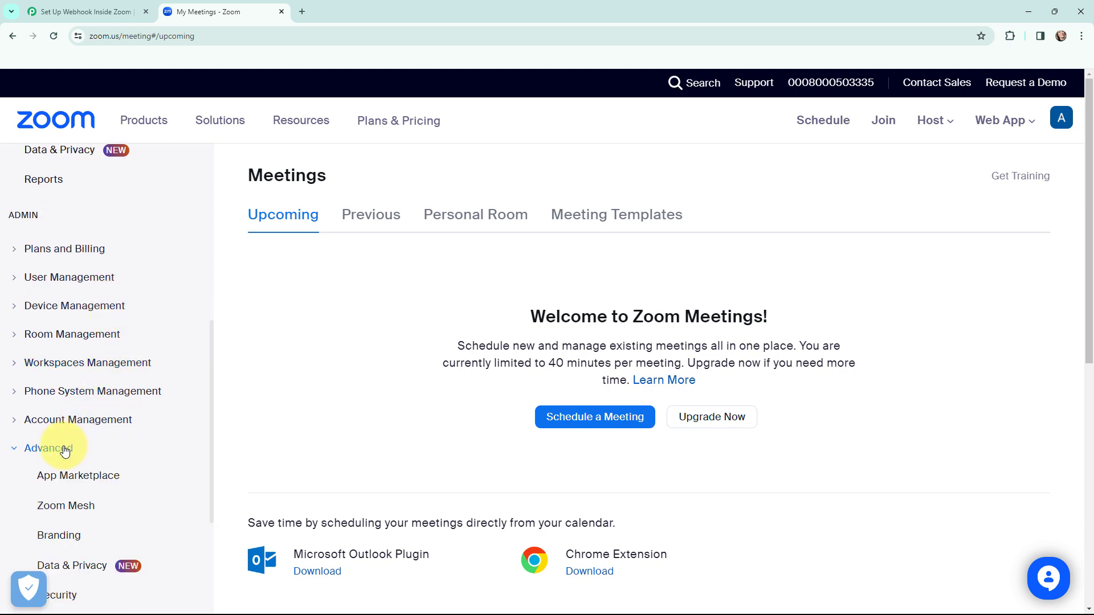
{"action": "left_click", "coordinate": [72, 476]}
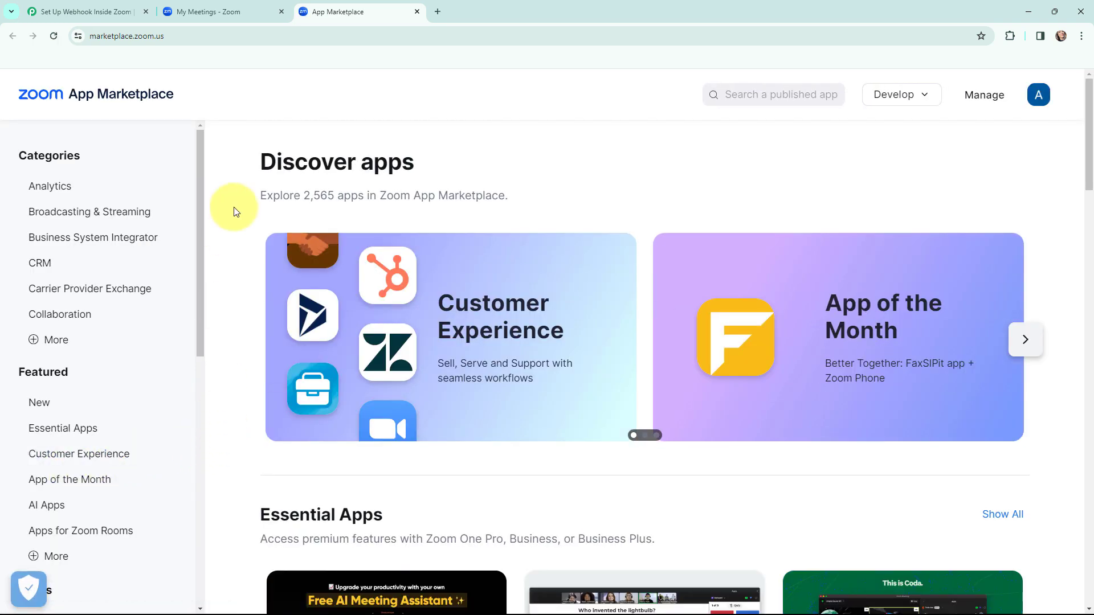
{"action": "left_click", "coordinate": [908, 98]}
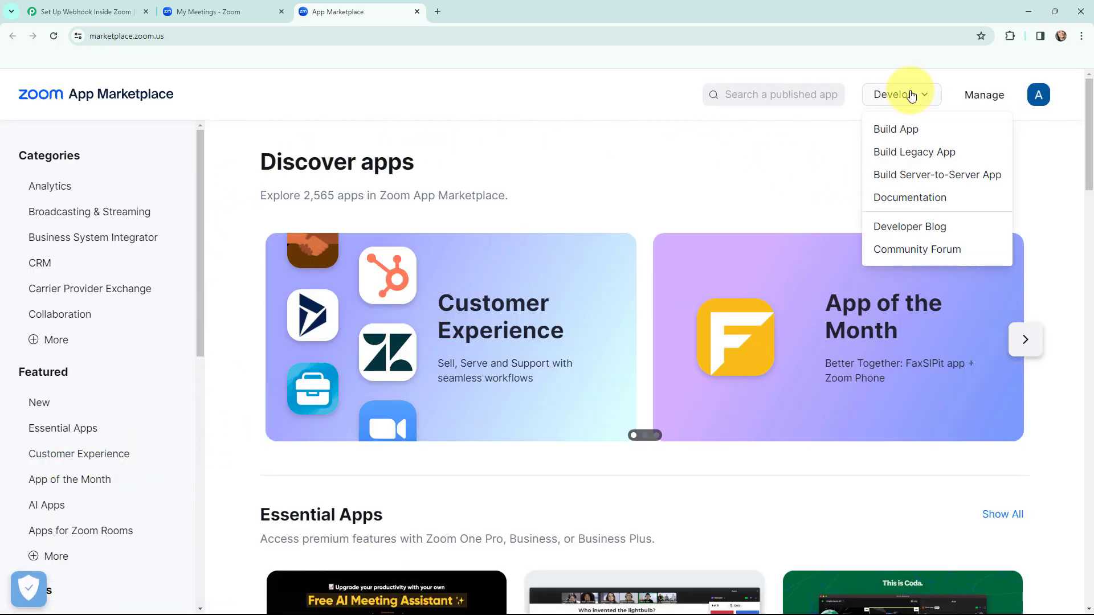
{"action": "left_click", "coordinate": [904, 132]}
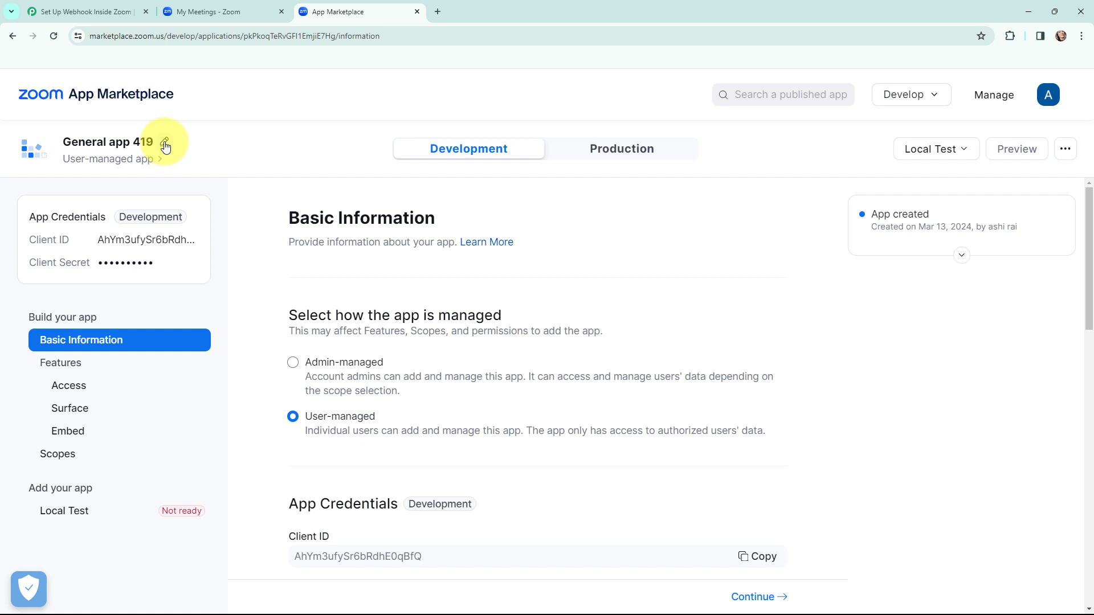
Step: Rename the new Zoom app from 'General app 419' to 'Pabbly Trigger'
{"action": "left_click", "coordinate": [166, 144]}
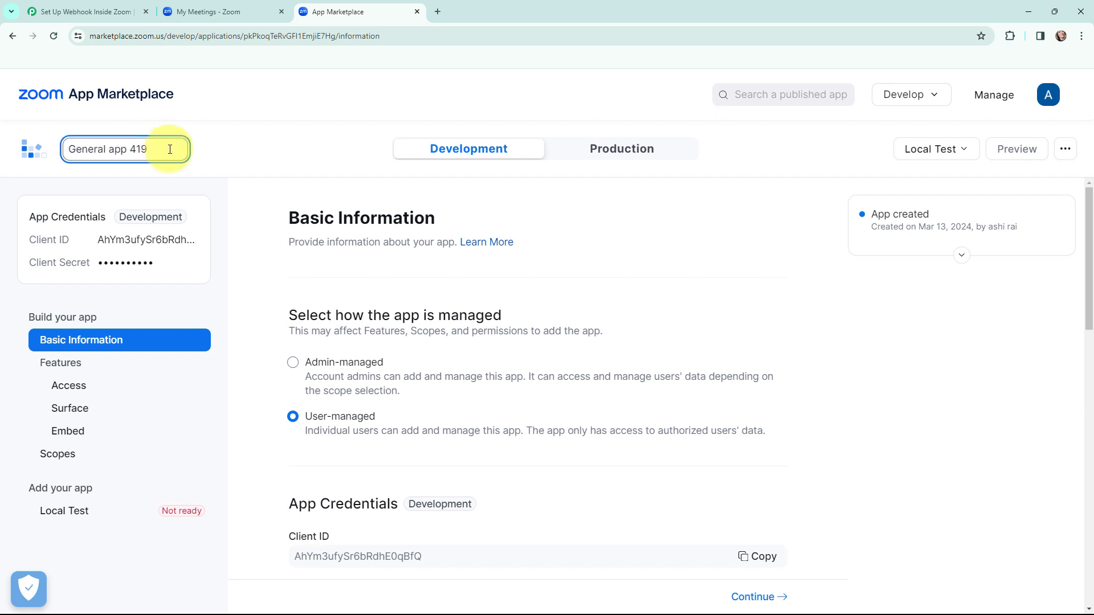
{"action": "left_click_drag", "start_coordinate": [170, 149], "coordinate": [53, 152]}
{"action": "key", "text": "BackSpace"}
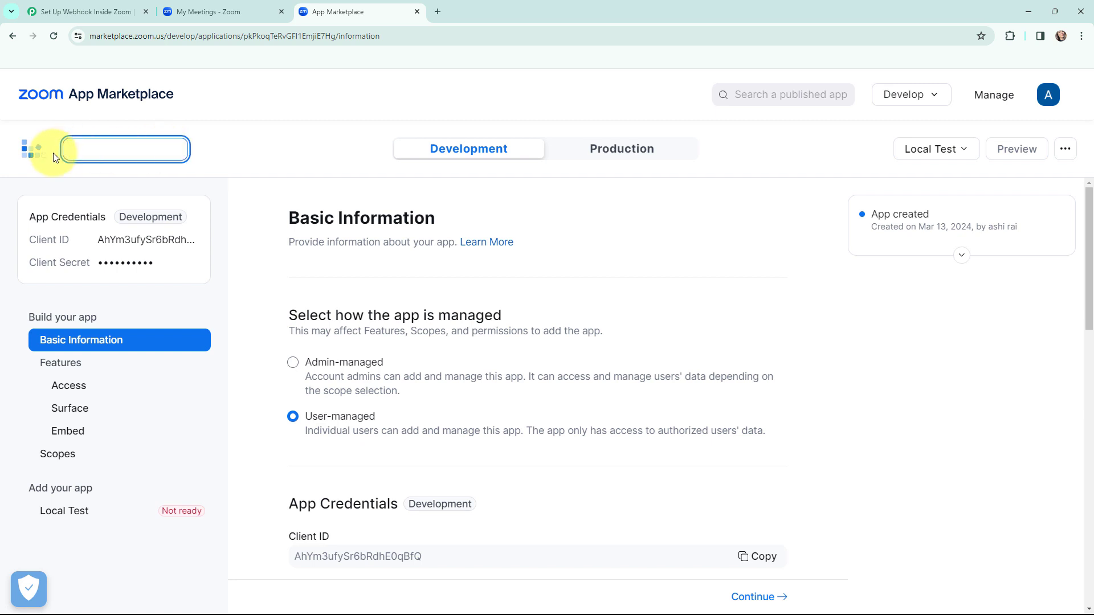
{"action": "type", "text": "Pabbly Trigger"}
{"action": "left_click", "coordinate": [262, 153]}
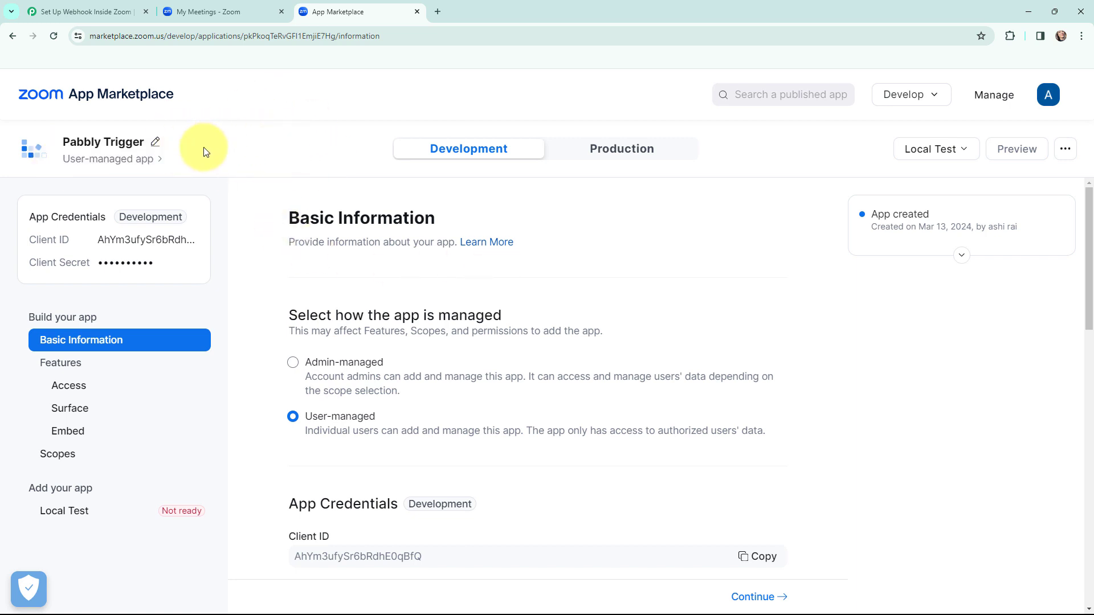
Step: Scroll down to the OAuth Information section, then return to the Pabbly Connect workflow
{"action": "scroll", "coordinate": [842, 324], "scroll_direction": "down", "scroll_amount": 1}
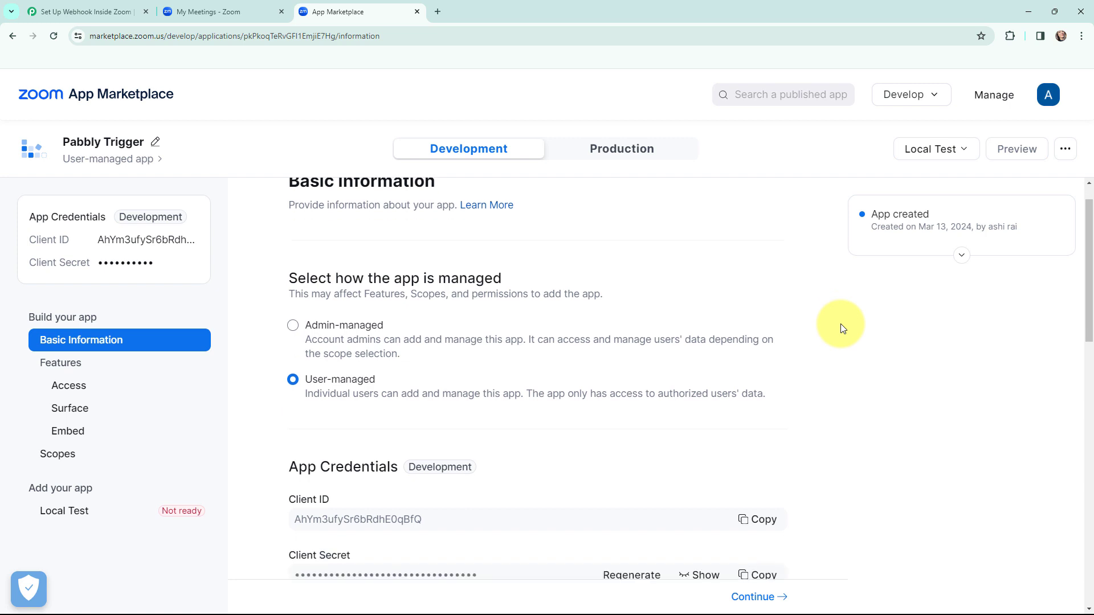
{"action": "scroll", "coordinate": [798, 306], "scroll_direction": "down", "scroll_amount": 6}
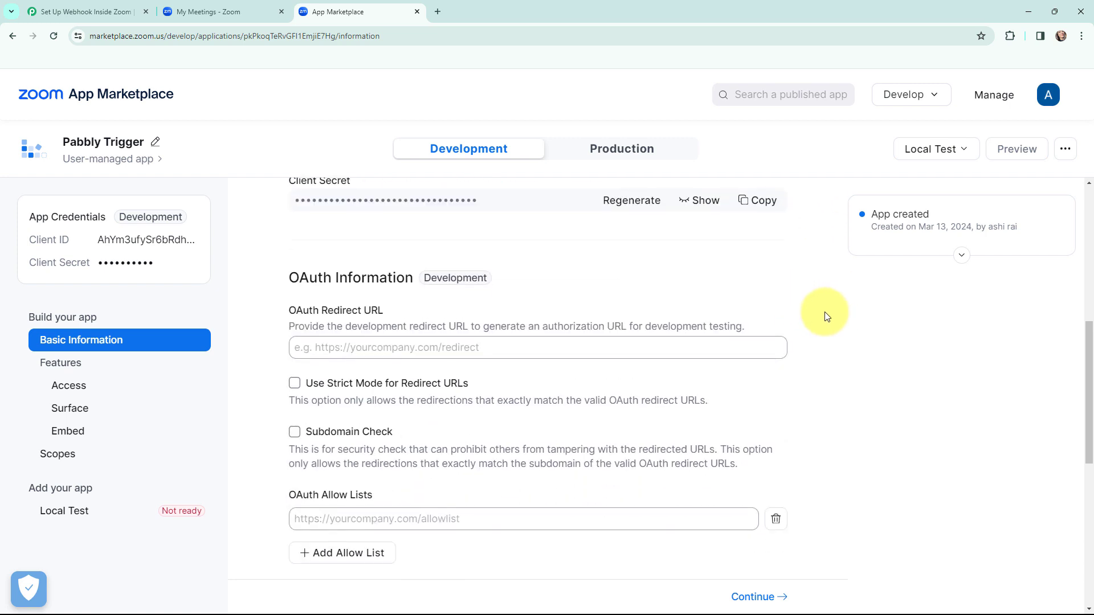
{"action": "scroll", "coordinate": [558, 339], "scroll_direction": "down", "scroll_amount": 1}
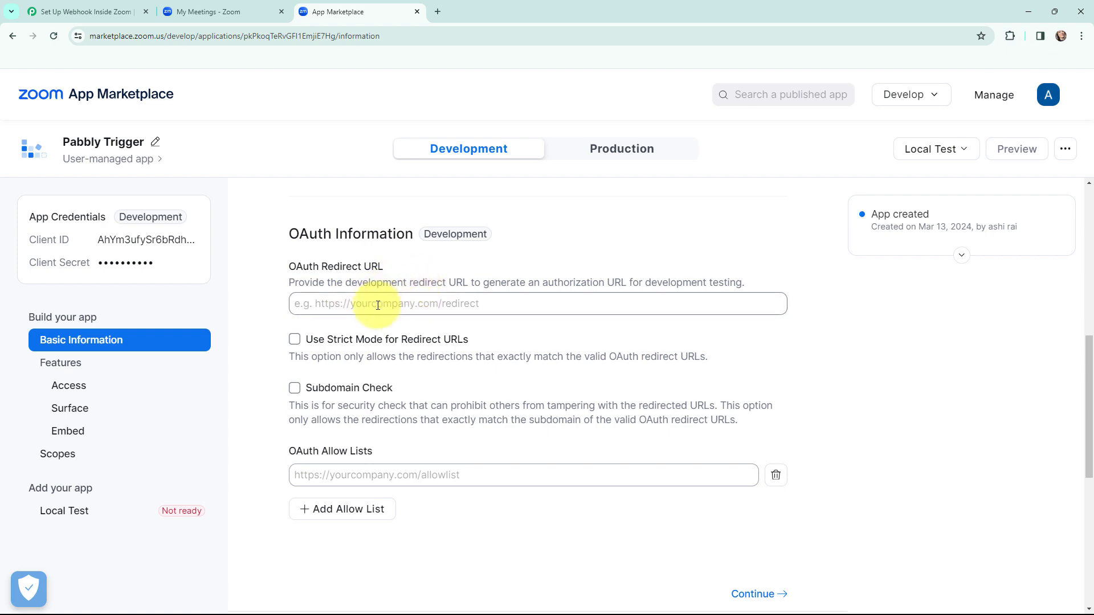
{"action": "left_click", "coordinate": [80, 8]}
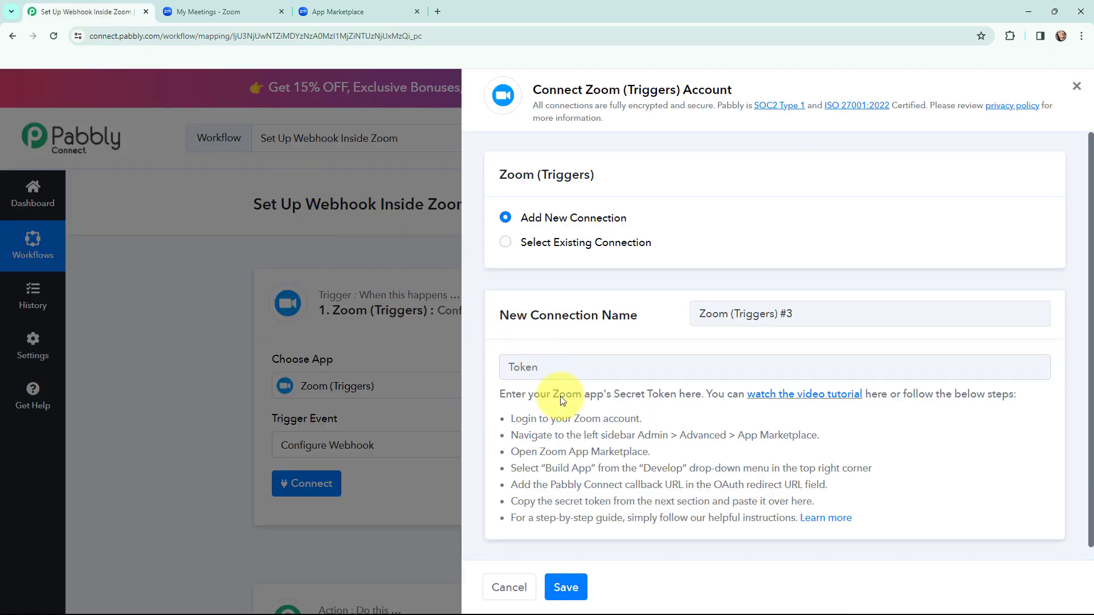
{"action": "left_click", "coordinate": [813, 518]}
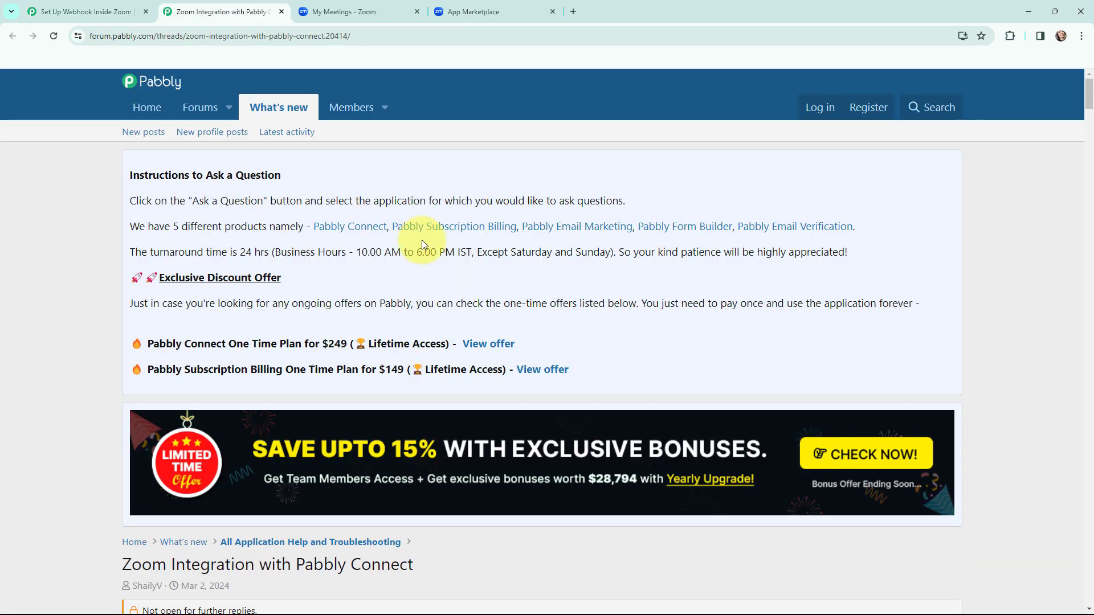
{"action": "scroll", "coordinate": [422, 240], "scroll_direction": "down", "scroll_amount": 9}
{"action": "scroll", "coordinate": [422, 240], "scroll_direction": "down", "scroll_amount": 9}
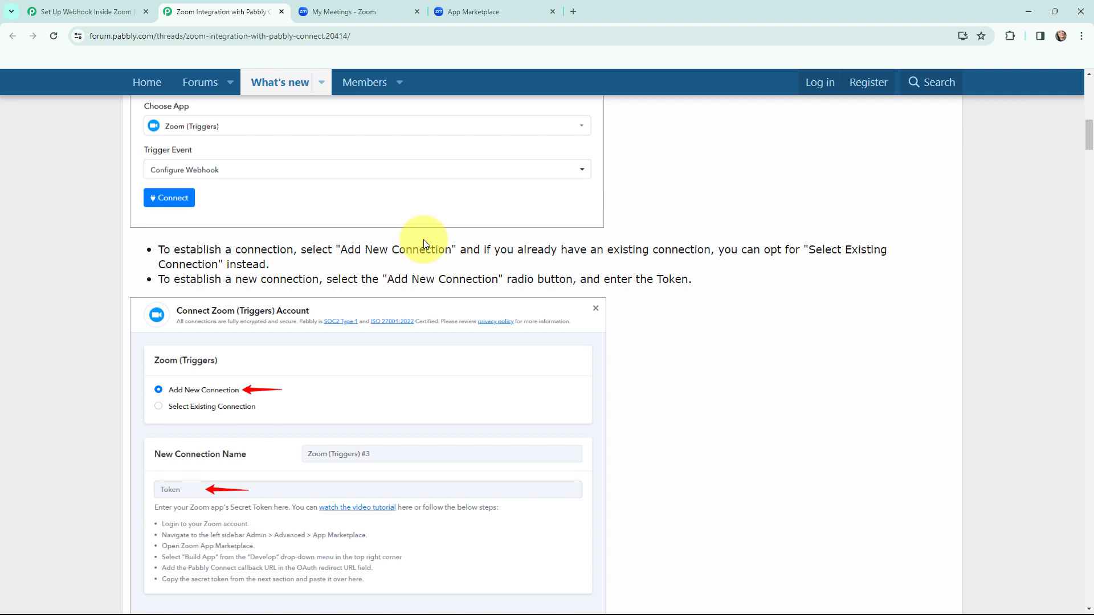
{"action": "scroll", "coordinate": [728, 326], "scroll_direction": "down", "scroll_amount": 12}
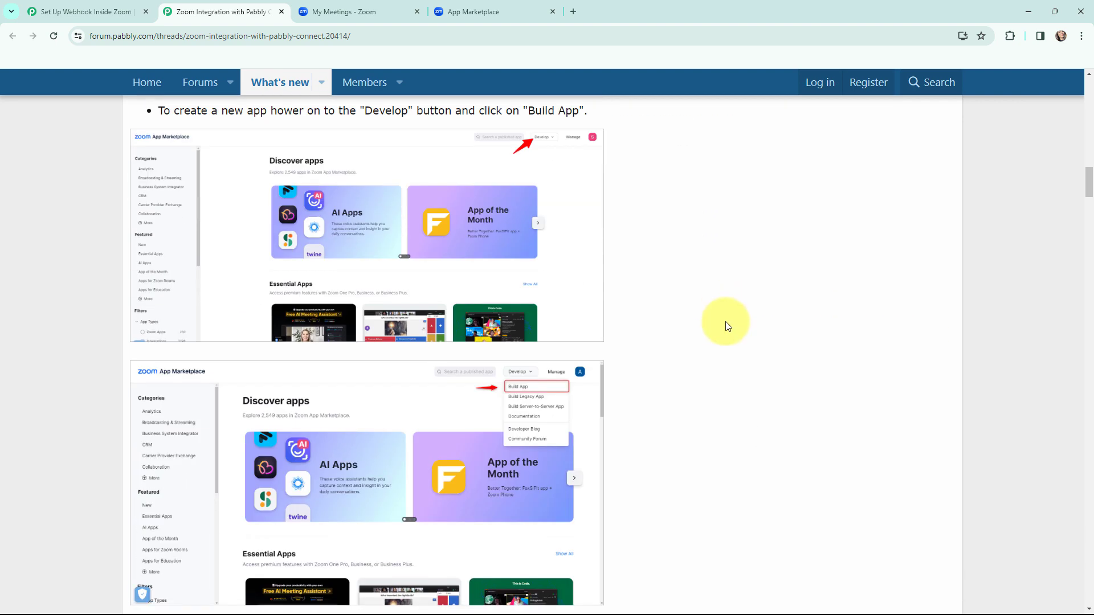
{"action": "left_click_drag", "start_coordinate": [787, 342], "coordinate": [573, 348]}
{"action": "key", "text": "ctrl+c"}
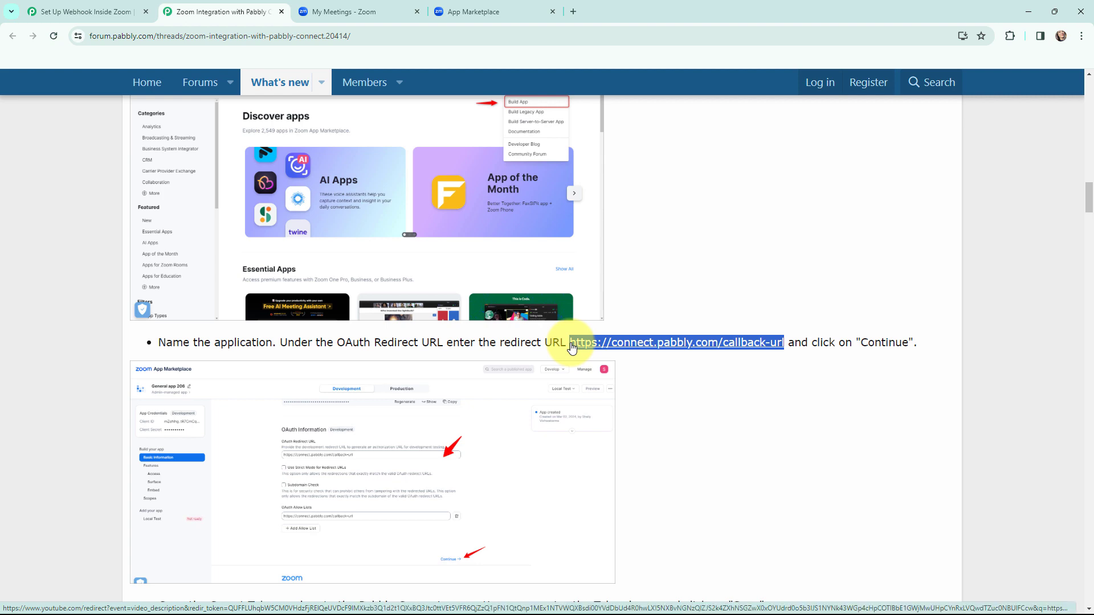
{"action": "left_click", "coordinate": [456, 4]}
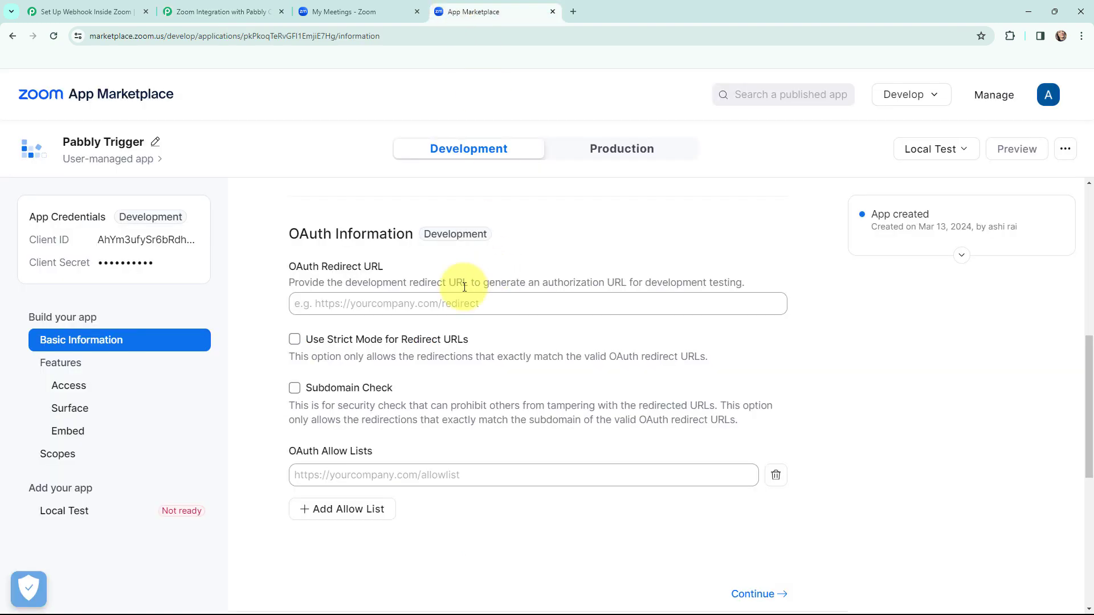
{"action": "left_click", "coordinate": [379, 311]}
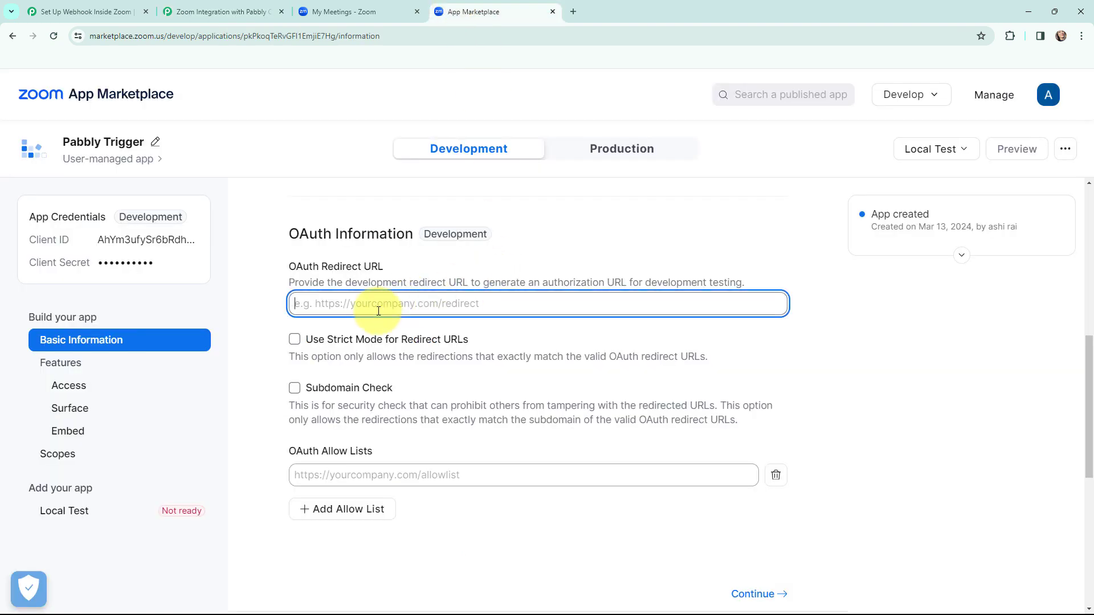
{"action": "key", "text": "ctrl+v"}
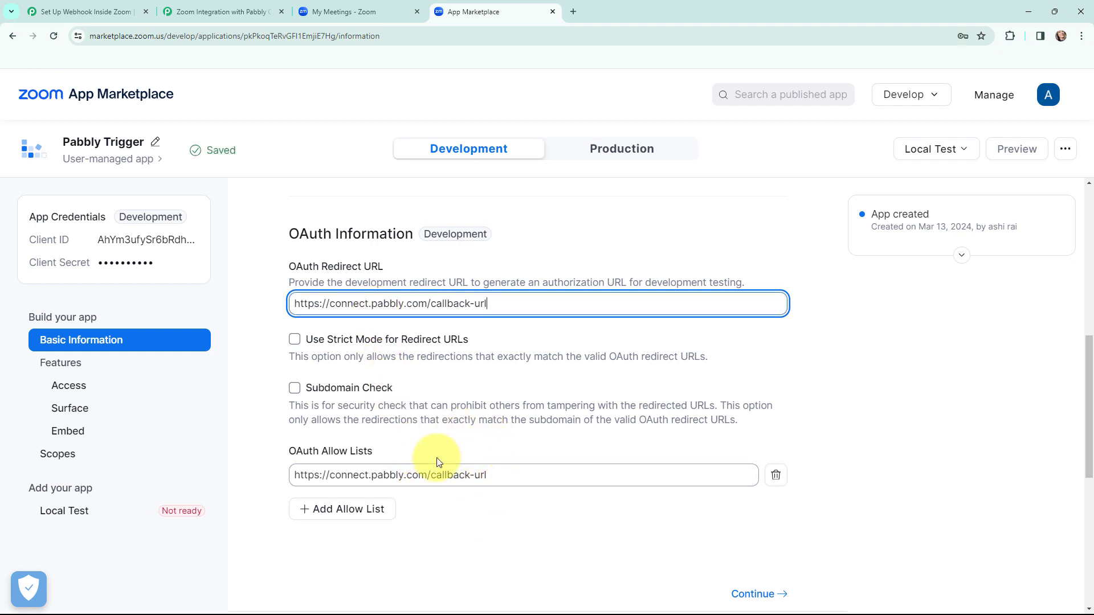
{"action": "left_click", "coordinate": [538, 527]}
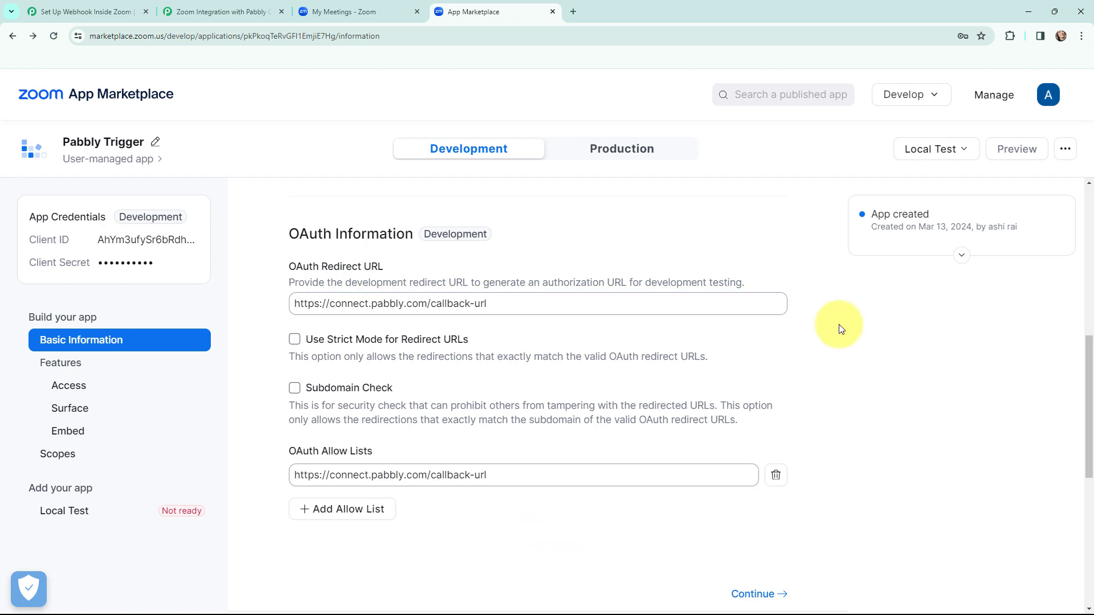
Step: Continue to the app's features, copy its secret token, and return to Pabbly's Token field
{"action": "scroll", "coordinate": [839, 324], "scroll_direction": "down", "scroll_amount": 2}
{"action": "left_click", "coordinate": [772, 482]}
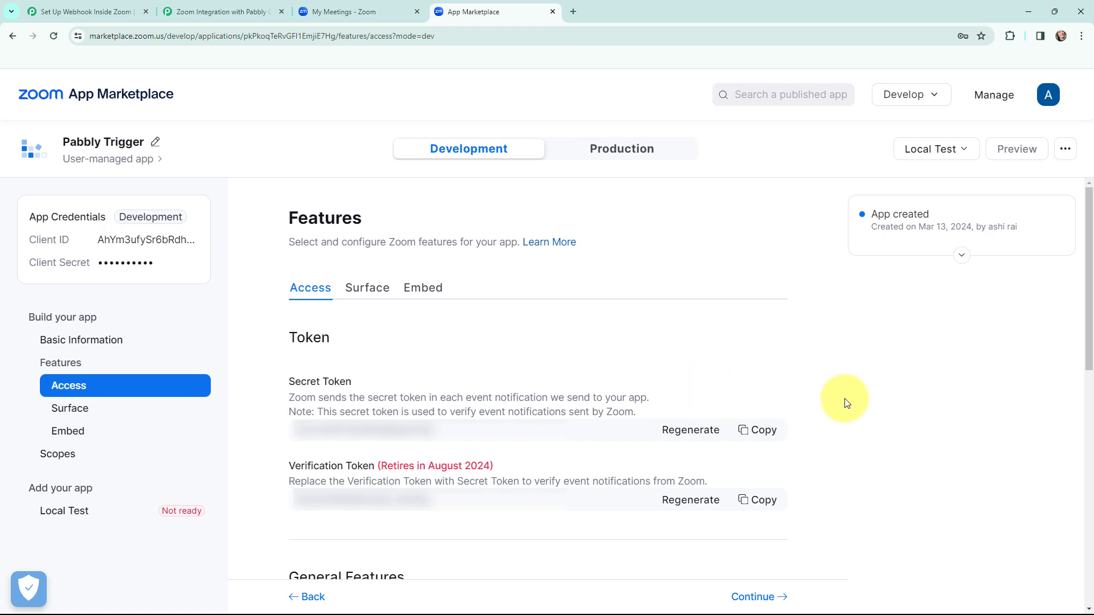
{"action": "left_click", "coordinate": [756, 428]}
{"action": "left_click", "coordinate": [86, 12]}
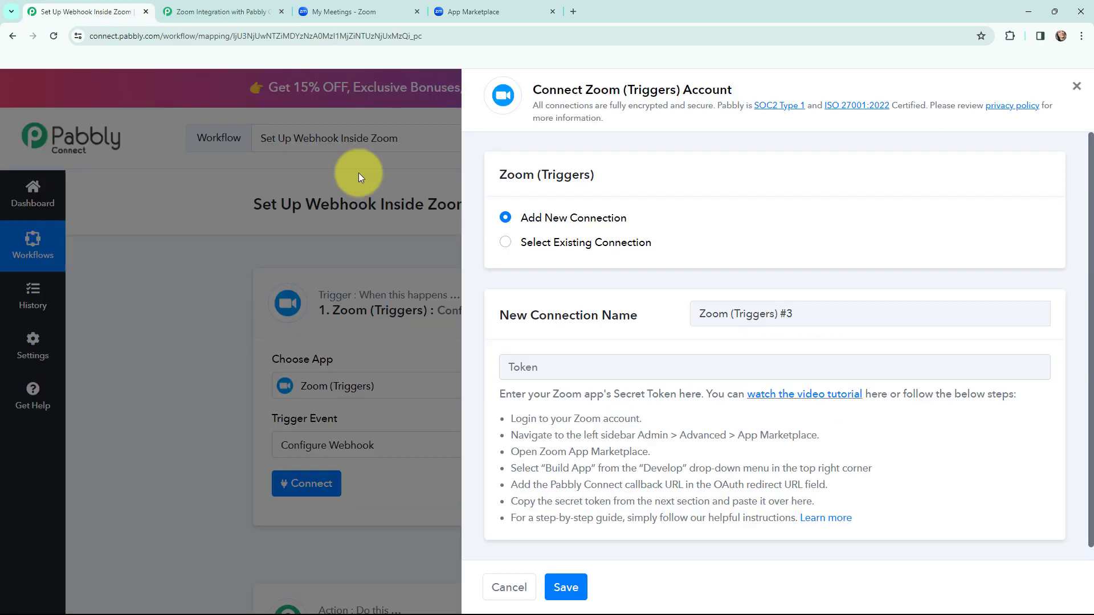
{"action": "left_click", "coordinate": [556, 357]}
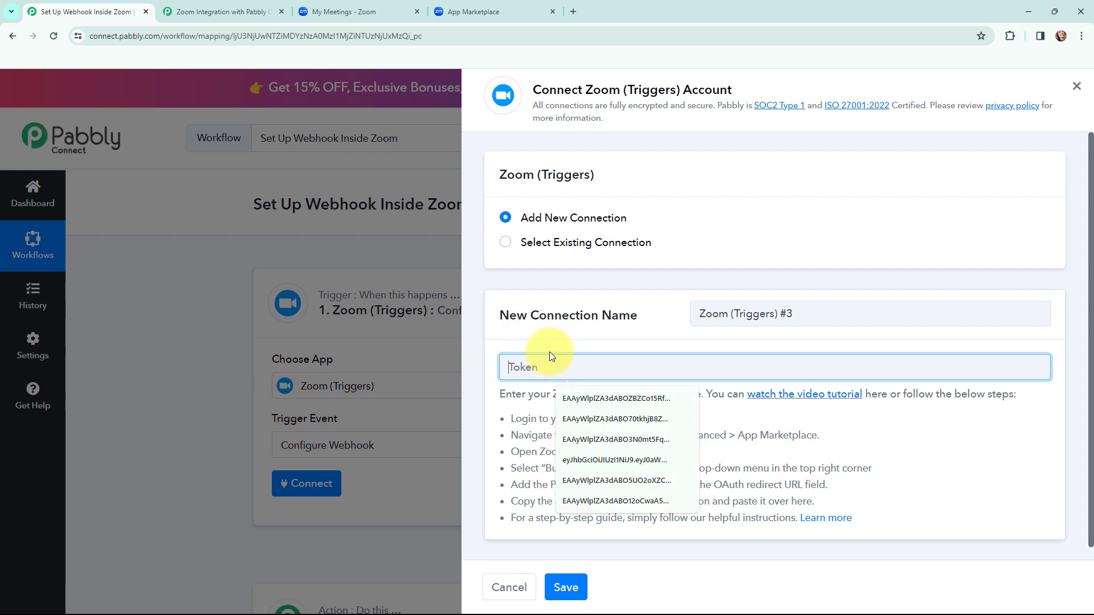
Step: Save the Zoom connection with the pasted secret token and select the generated Webhook URL
{"action": "key", "text": "ctrl+v"}
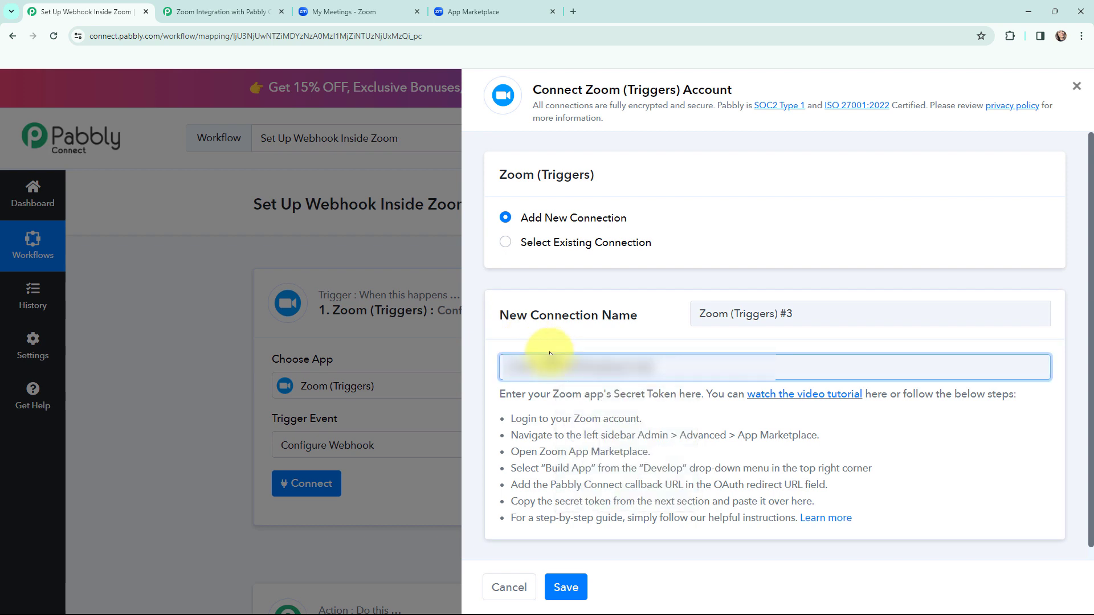
{"action": "left_click", "coordinate": [566, 586]}
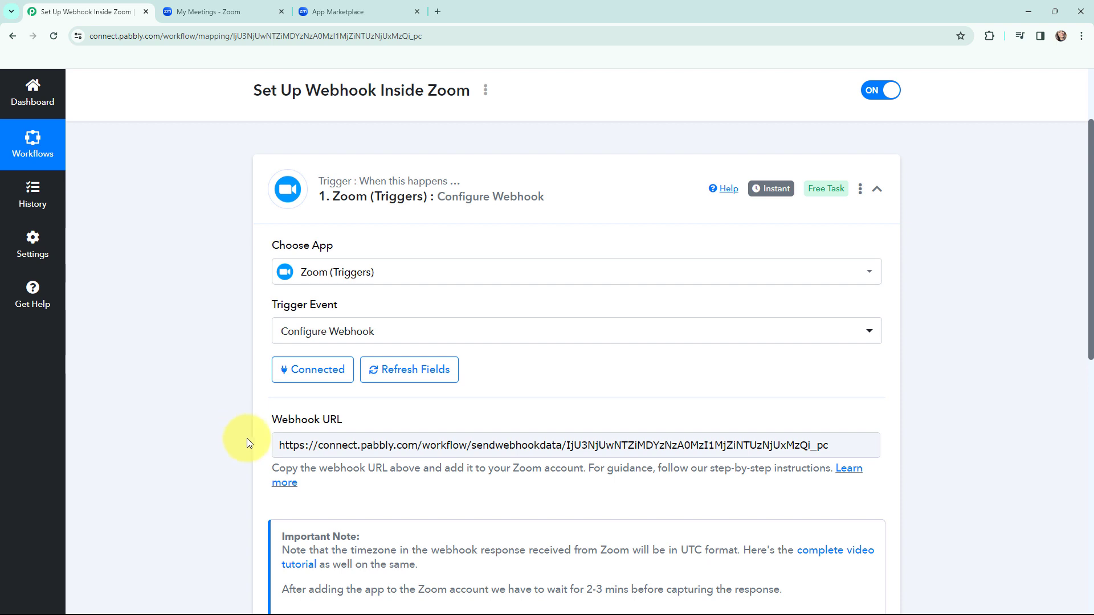
{"action": "left_click_drag", "start_coordinate": [278, 447], "coordinate": [849, 460]}
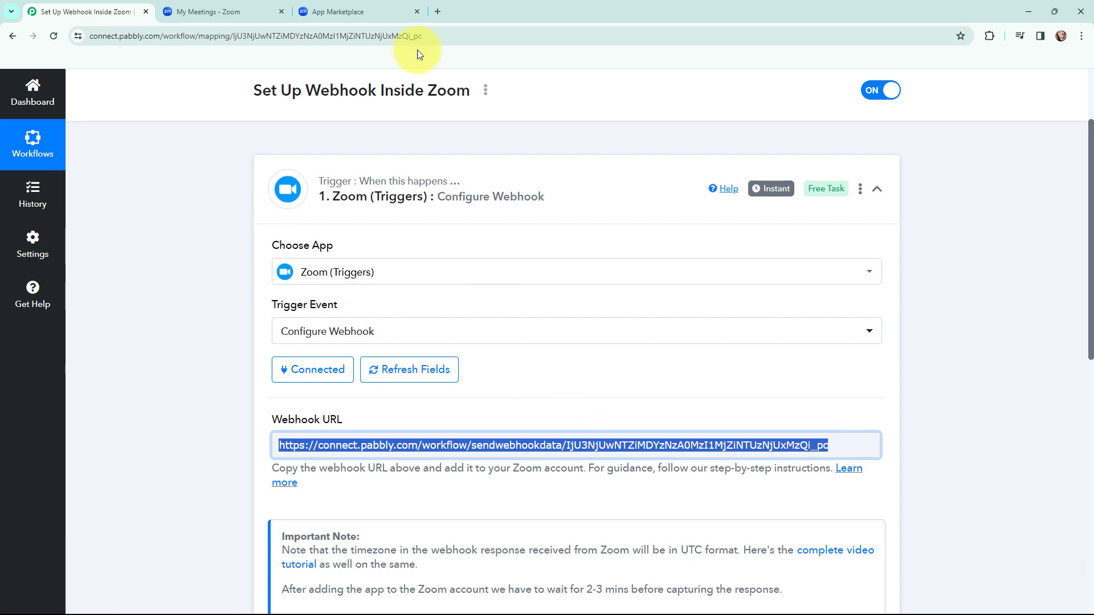
{"action": "left_click", "coordinate": [361, 7]}
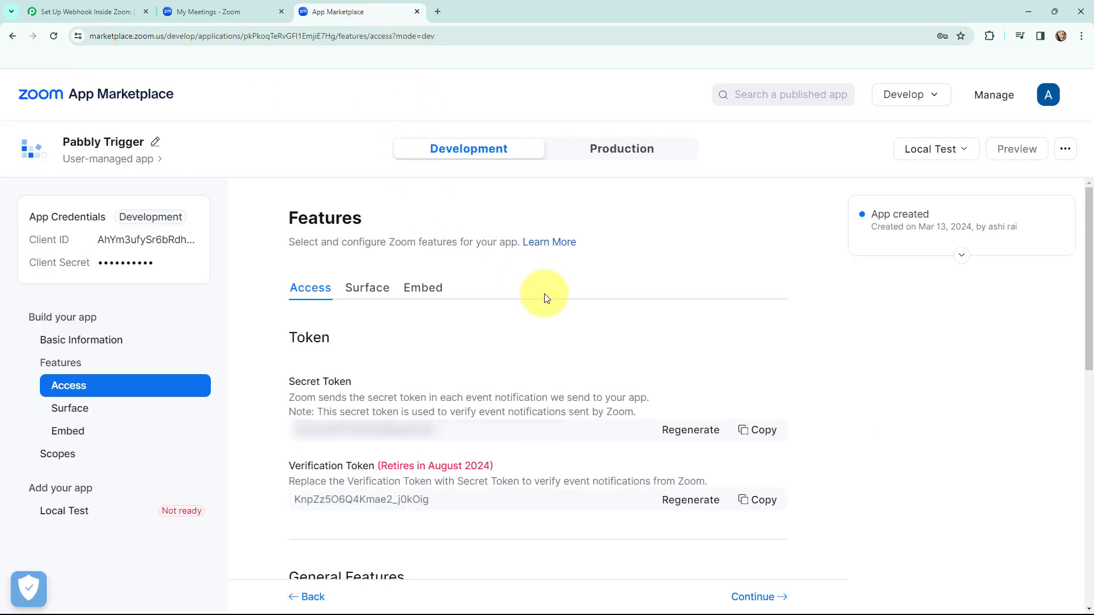
{"action": "scroll", "coordinate": [544, 296], "scroll_direction": "down", "scroll_amount": 4}
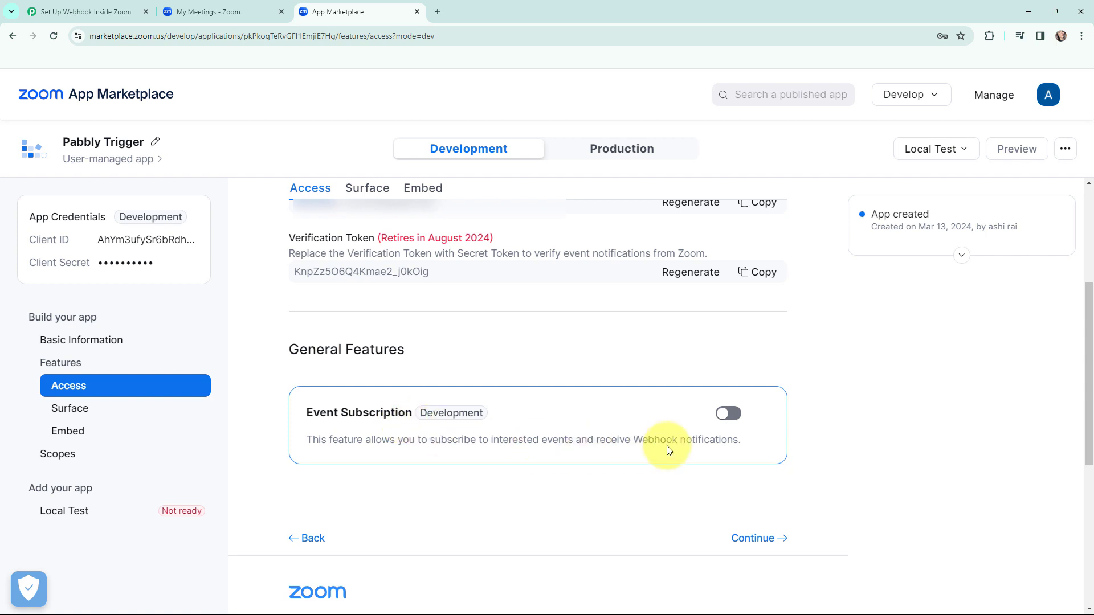
Step: Enable Event Subscription and add a subscription named 'Pabbly New', opening its event types list
{"action": "left_click", "coordinate": [730, 415]}
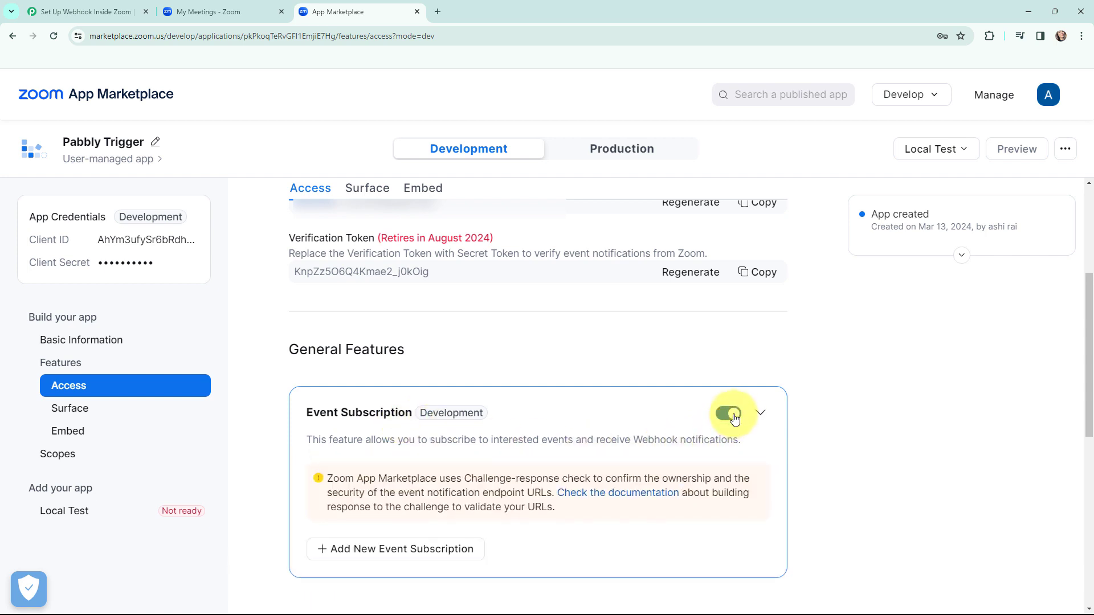
{"action": "left_click", "coordinate": [398, 551]}
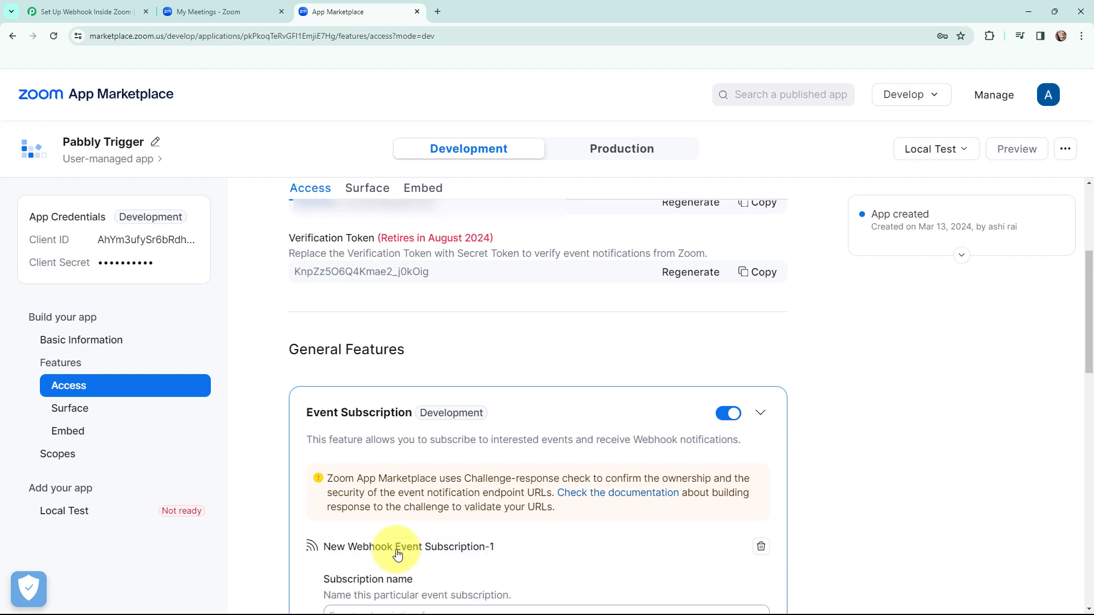
{"action": "scroll", "coordinate": [497, 434], "scroll_direction": "down", "scroll_amount": 2}
{"action": "left_click", "coordinate": [408, 453]}
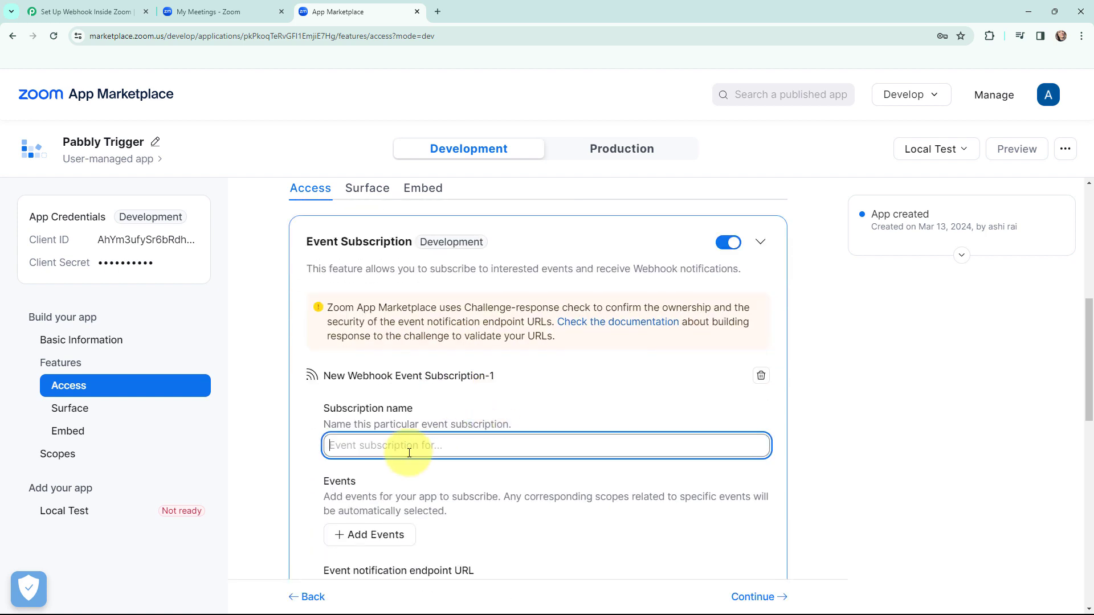
{"action": "type", "text": "P"}
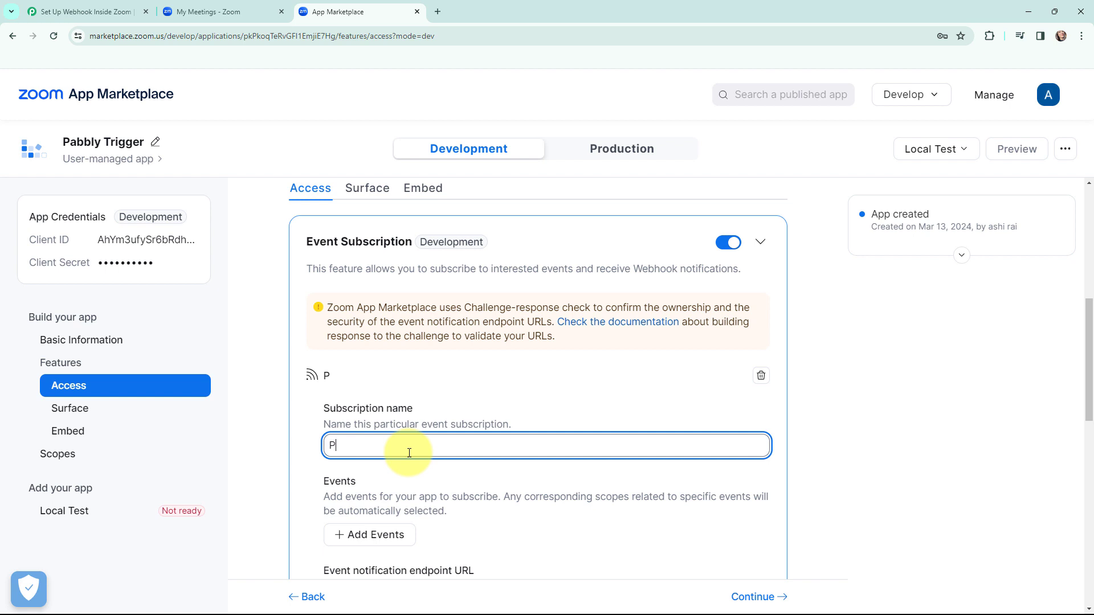
{"action": "type", "text": "abbly New"}
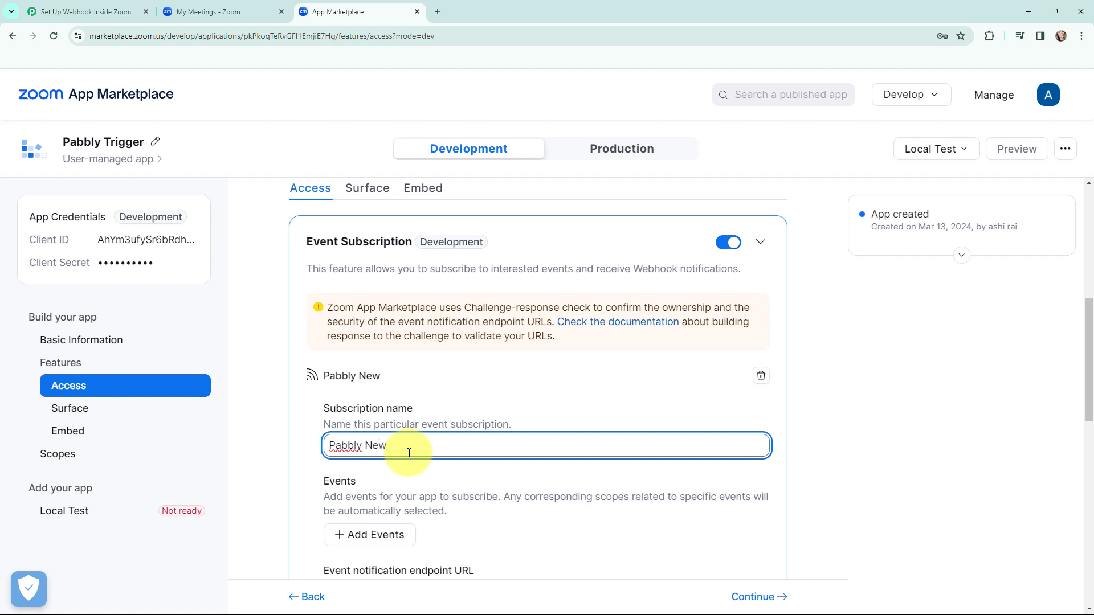
{"action": "left_click", "coordinate": [306, 426]}
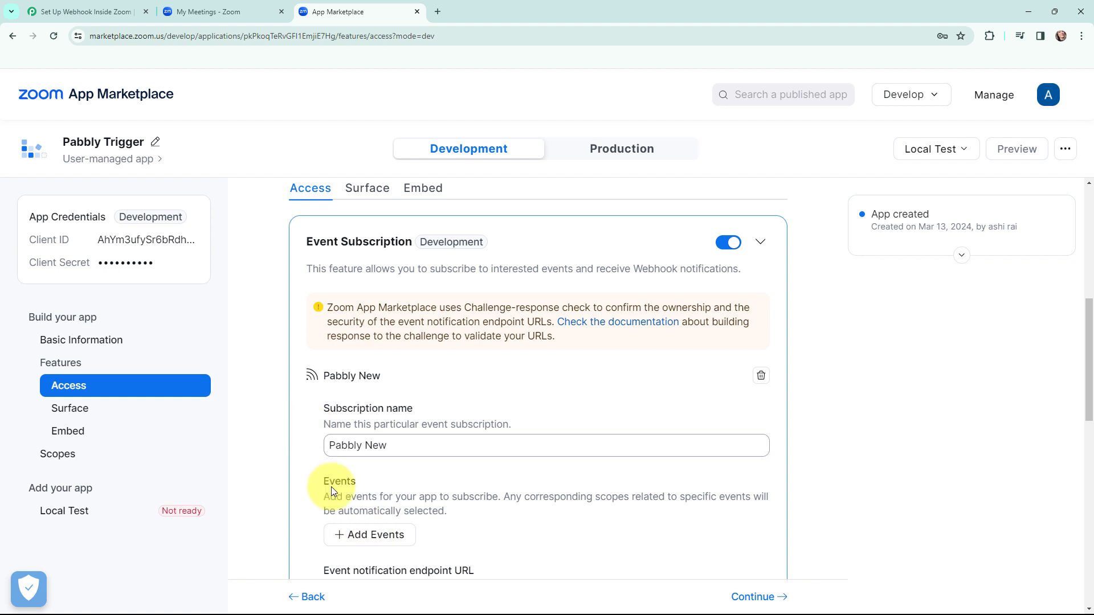
{"action": "left_click", "coordinate": [357, 536]}
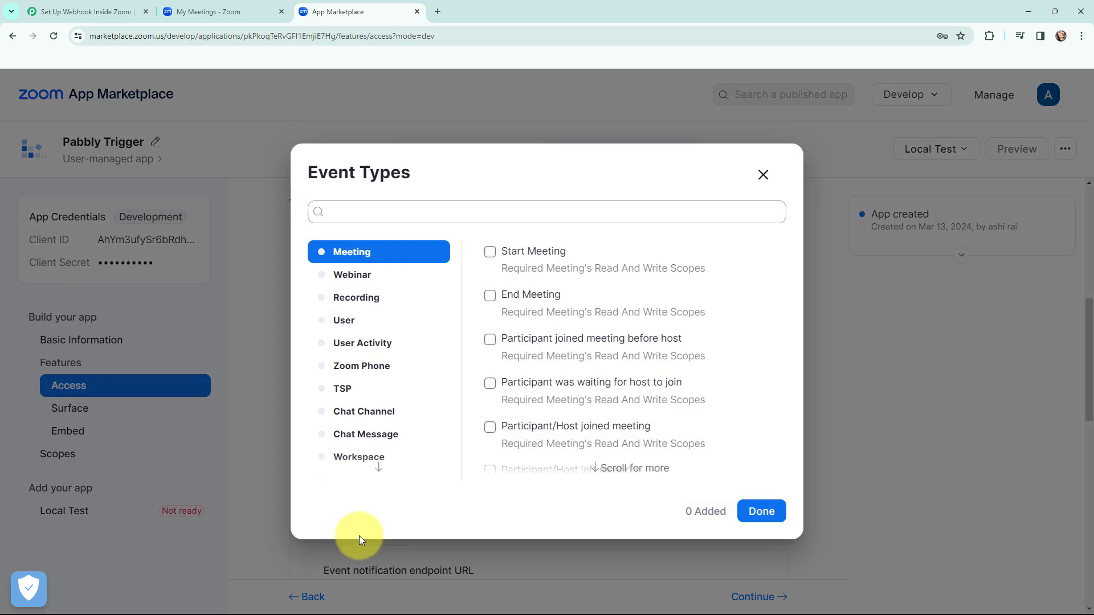
Step: Subscribe to the 'Meeting has been created' event, leaving 1 event added
{"action": "scroll", "coordinate": [718, 359], "scroll_direction": "down", "scroll_amount": 2}
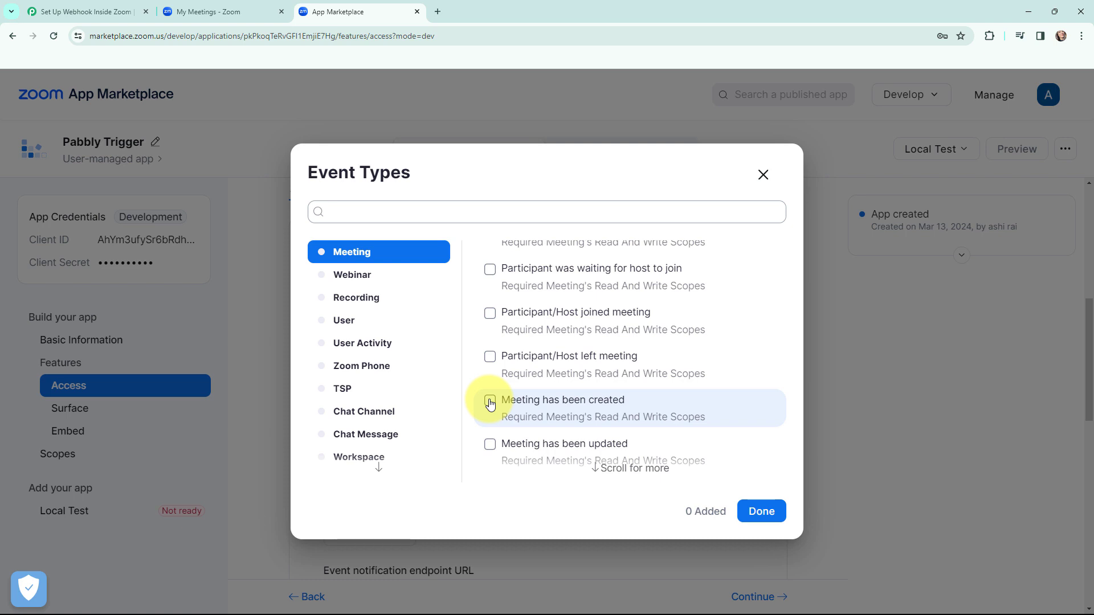
{"action": "left_click", "coordinate": [490, 402]}
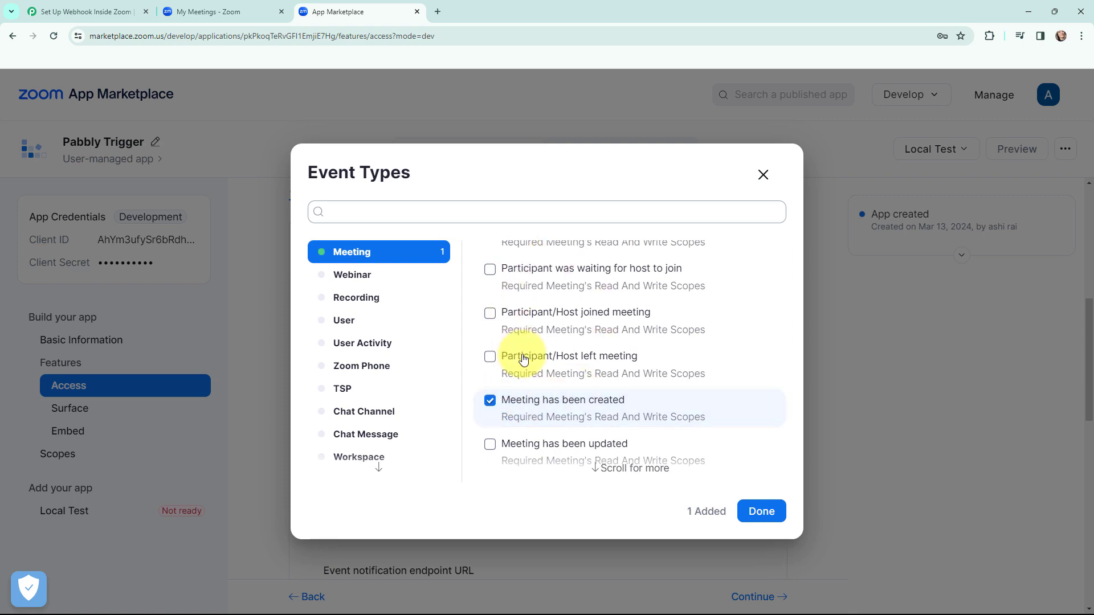
{"action": "scroll", "coordinate": [547, 388], "scroll_direction": "up", "scroll_amount": 2}
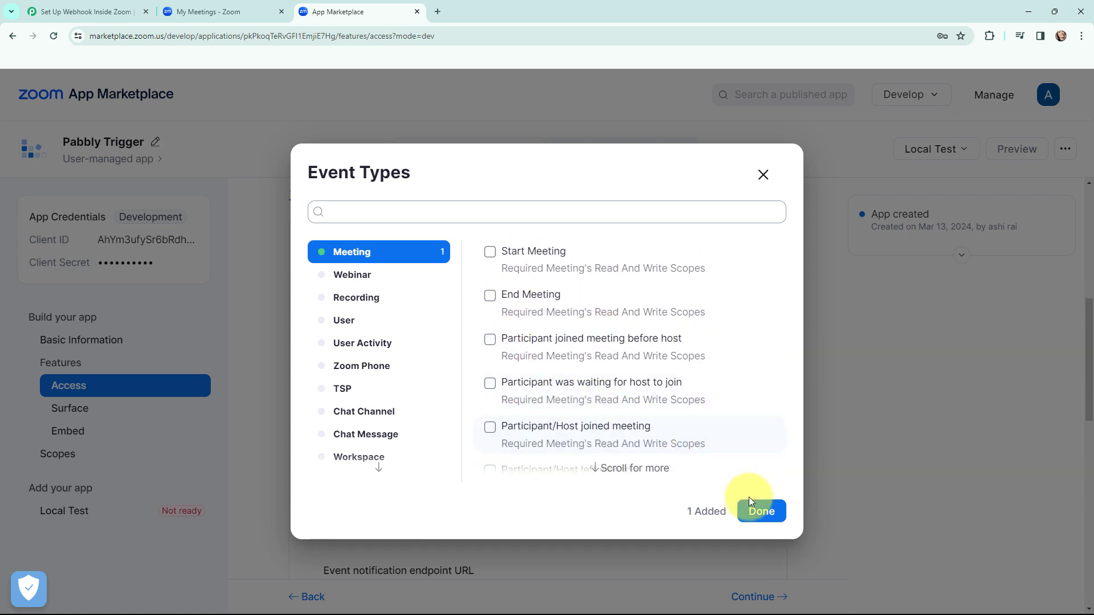
{"action": "left_click", "coordinate": [768, 515]}
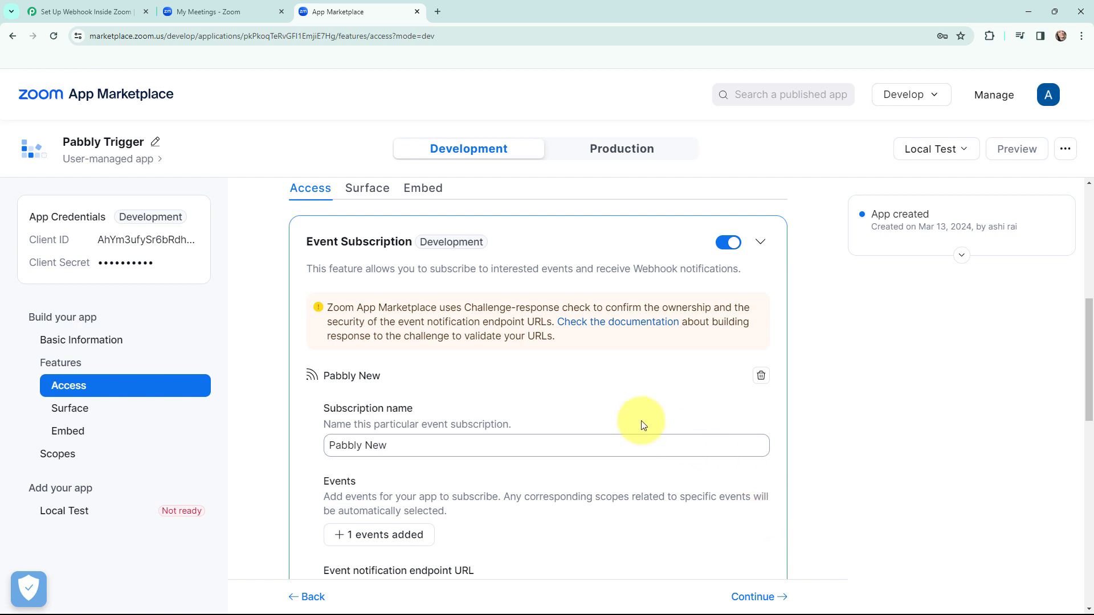
{"action": "scroll", "coordinate": [521, 410], "scroll_direction": "down", "scroll_amount": 3}
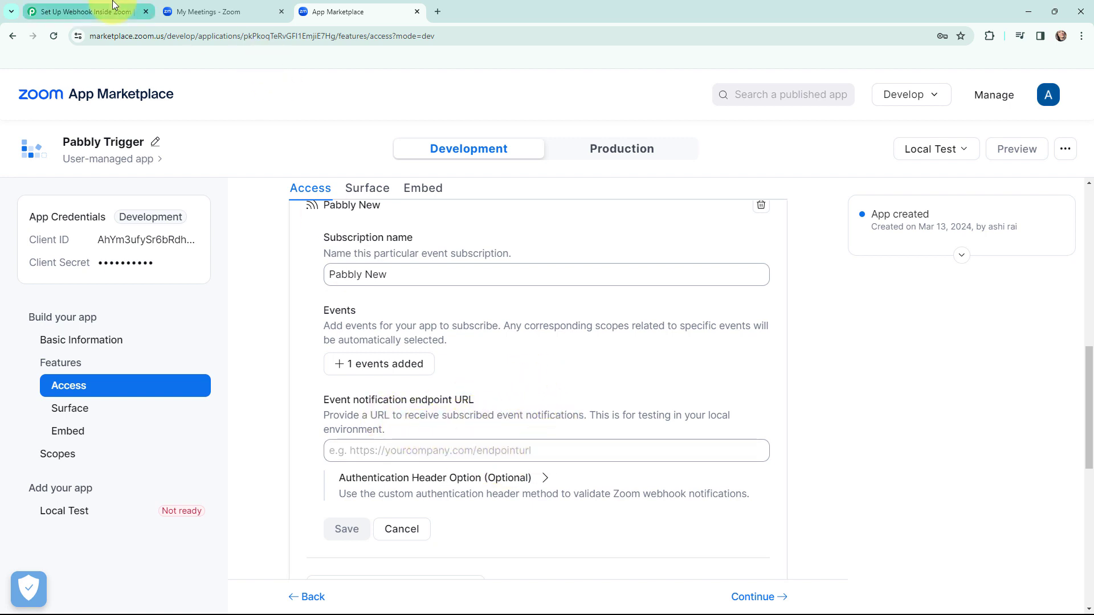
Step: Paste the Pabbly webhook URL as the event notification endpoint and save the Pabbly New subscription
{"action": "left_click", "coordinate": [86, 11]}
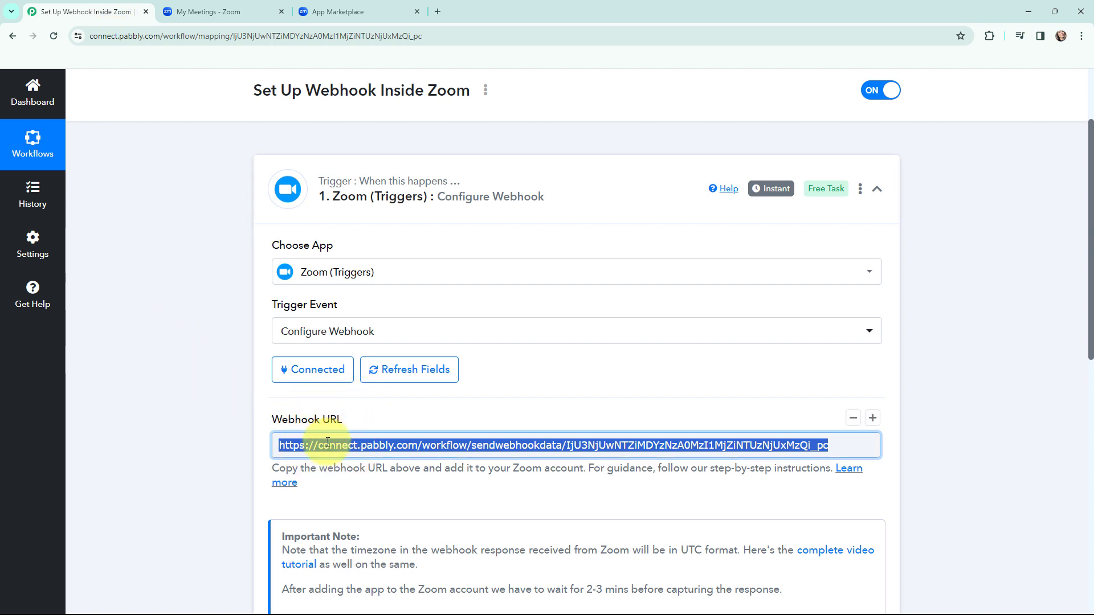
{"action": "left_click", "coordinate": [323, 6]}
{"action": "left_click", "coordinate": [393, 451]}
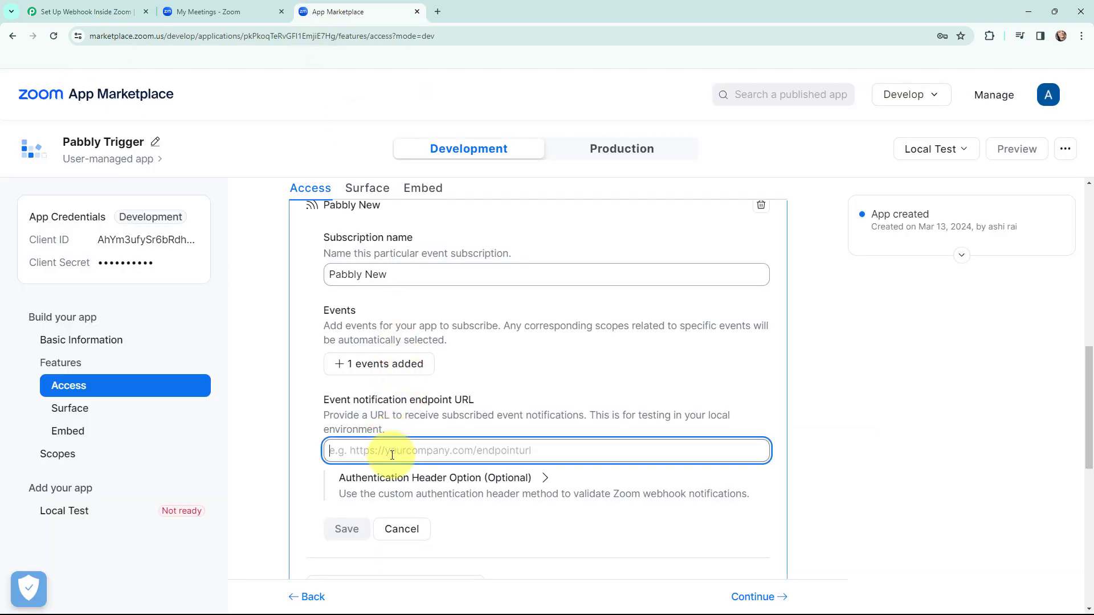
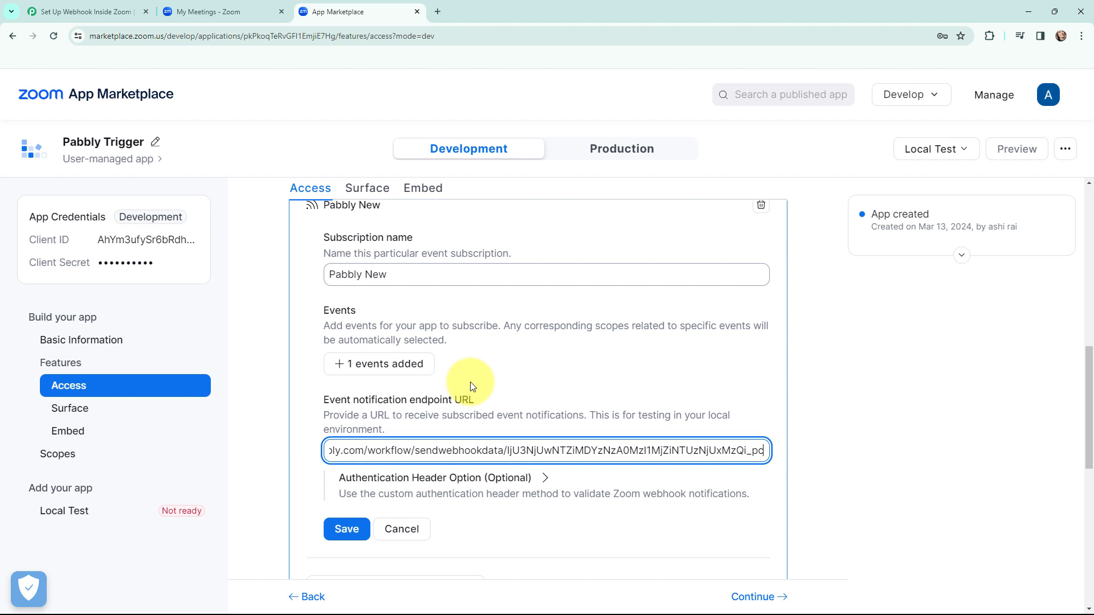
{"action": "scroll", "coordinate": [470, 382], "scroll_direction": "down", "scroll_amount": 1}
{"action": "left_click", "coordinate": [345, 473]}
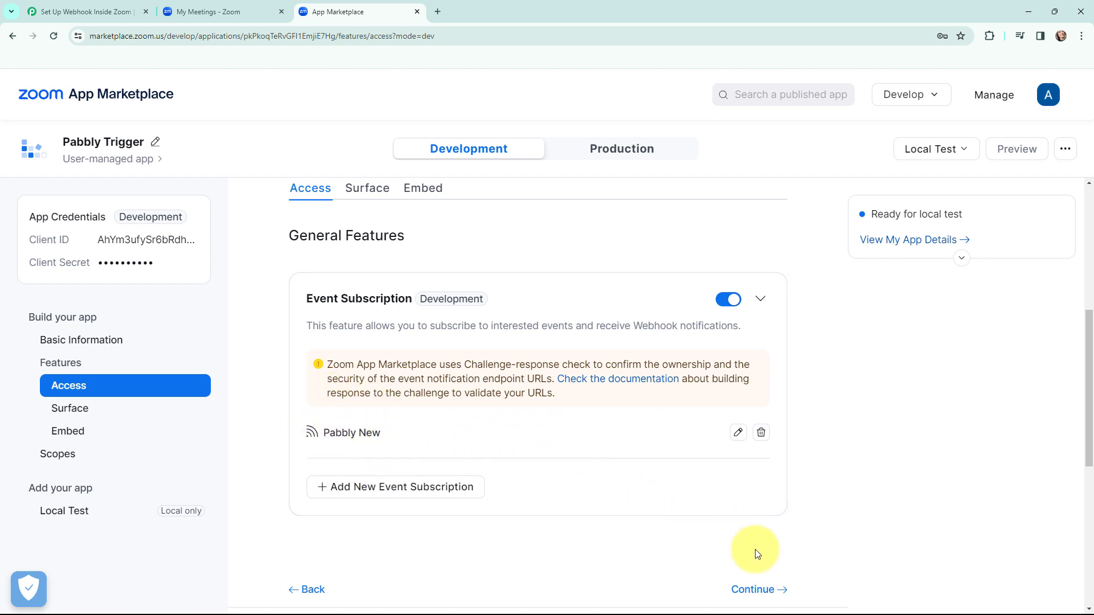
Step: Advance the Pabbly Trigger app past Access, Surface, Embed and Scopes to Local Test
{"action": "left_click", "coordinate": [774, 590]}
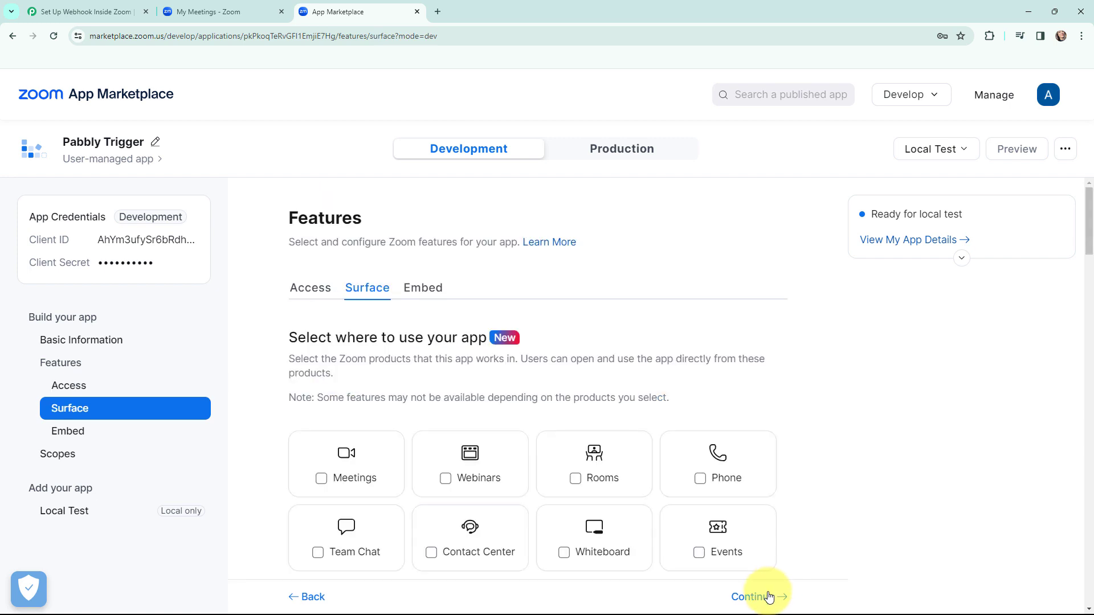
{"action": "left_click", "coordinate": [764, 592]}
{"action": "left_click", "coordinate": [766, 596]}
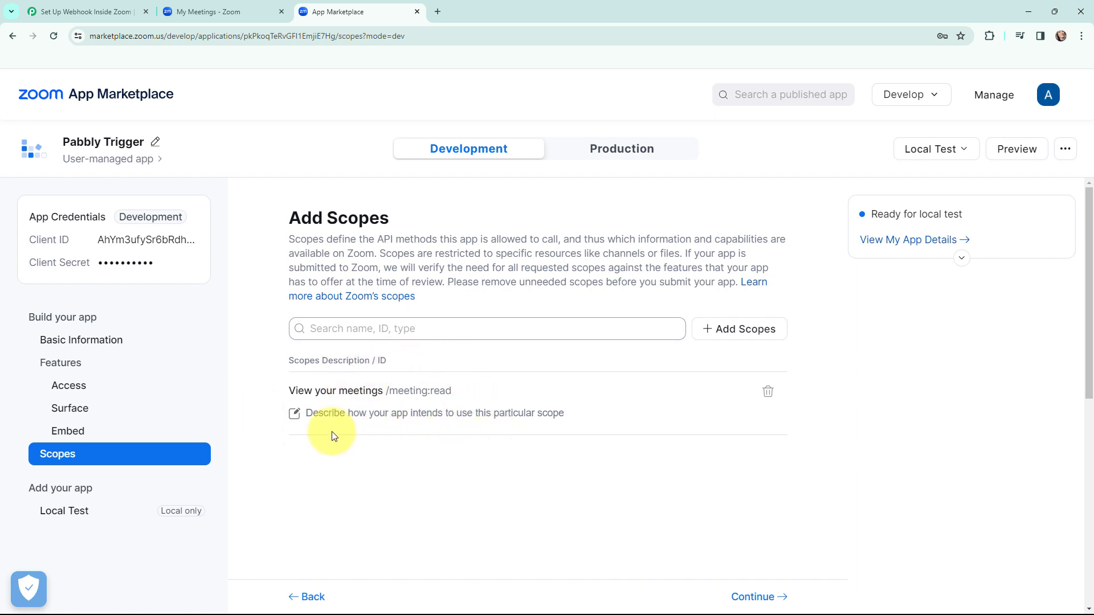
{"action": "left_click", "coordinate": [750, 599]}
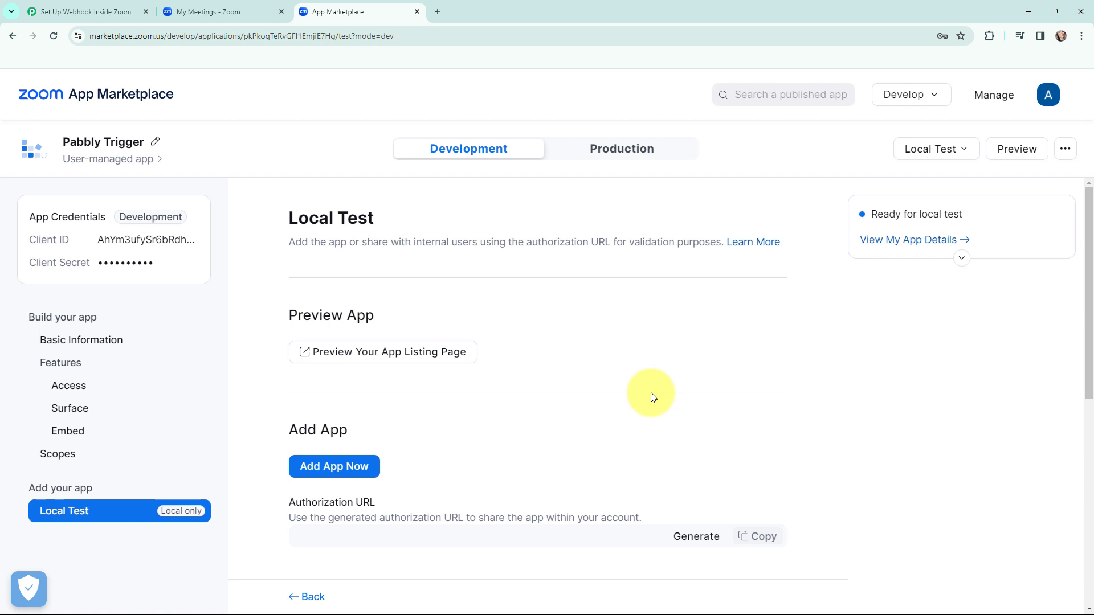
Step: Add the Pabbly Trigger app to the Zoom account, allowing shared access permissions
{"action": "left_click", "coordinate": [325, 469]}
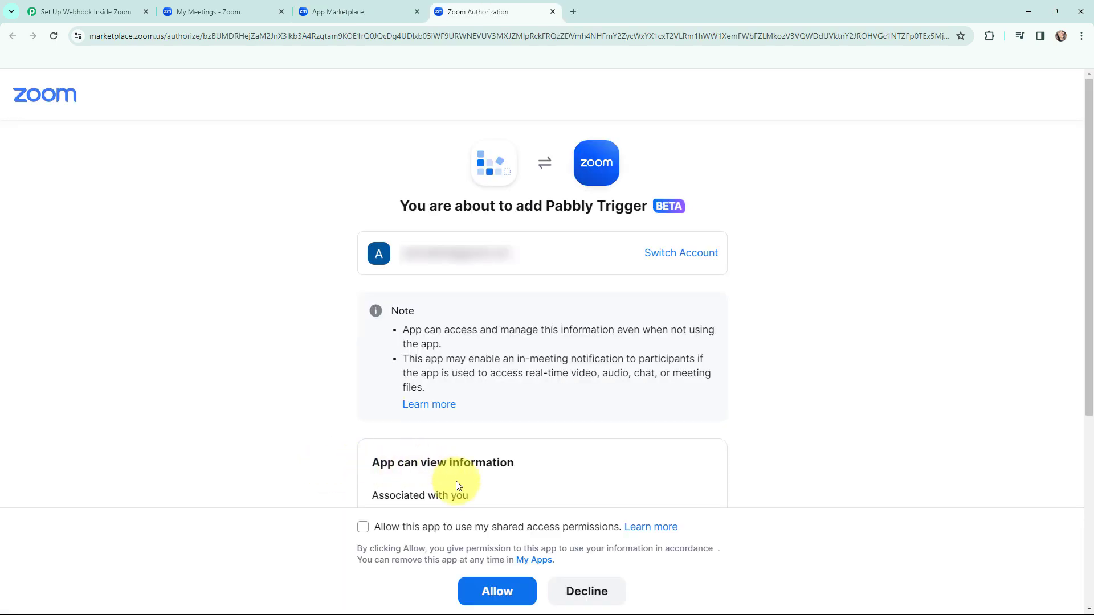
{"action": "left_click", "coordinate": [363, 527]}
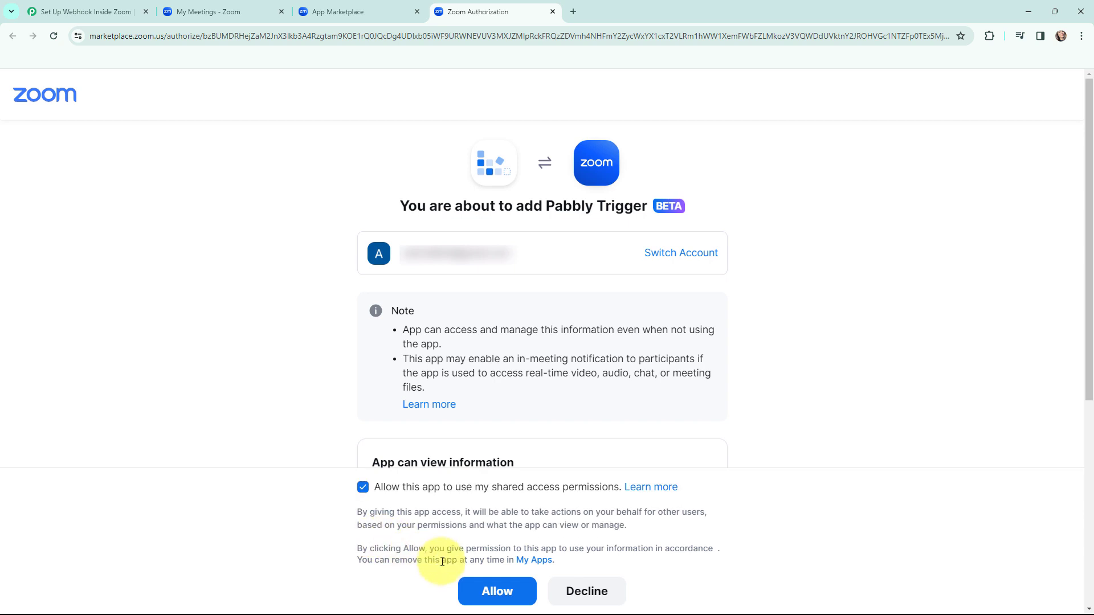
{"action": "left_click", "coordinate": [477, 594]}
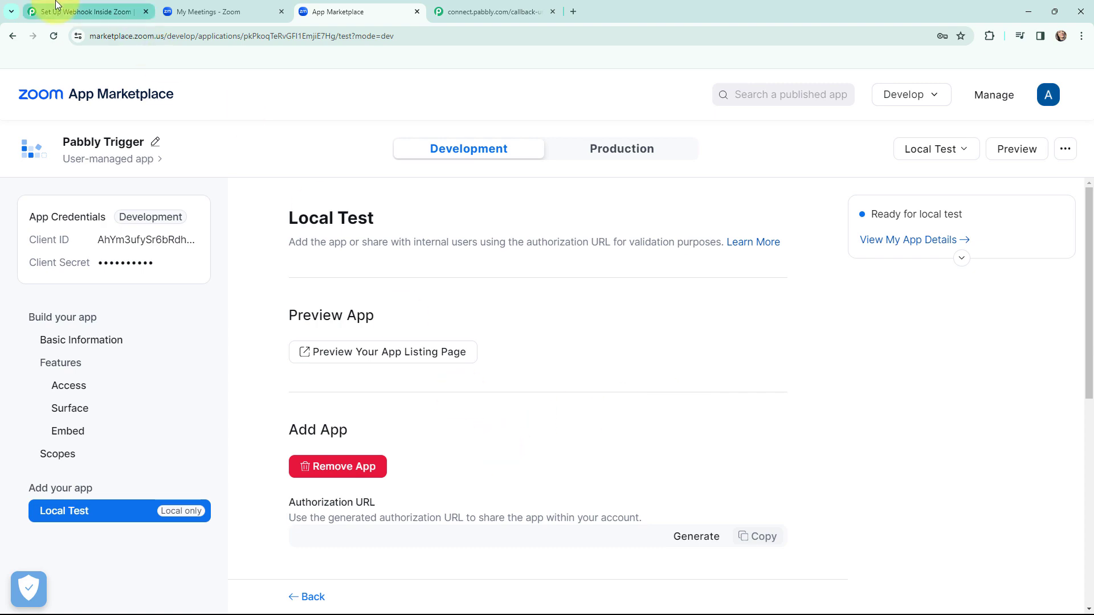
{"action": "left_click", "coordinate": [86, 11]}
Step: Save the Zoom webhook trigger so it waits for a test request, then go to Zoom meetings
{"action": "scroll", "coordinate": [173, 310], "scroll_direction": "down", "scroll_amount": 4}
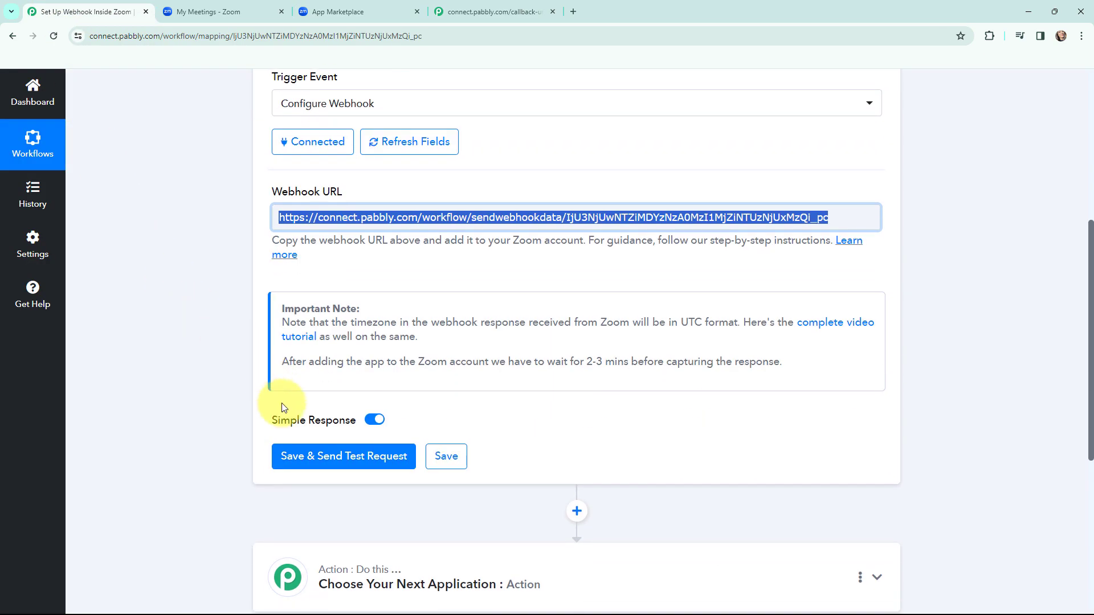
{"action": "left_click", "coordinate": [332, 456]}
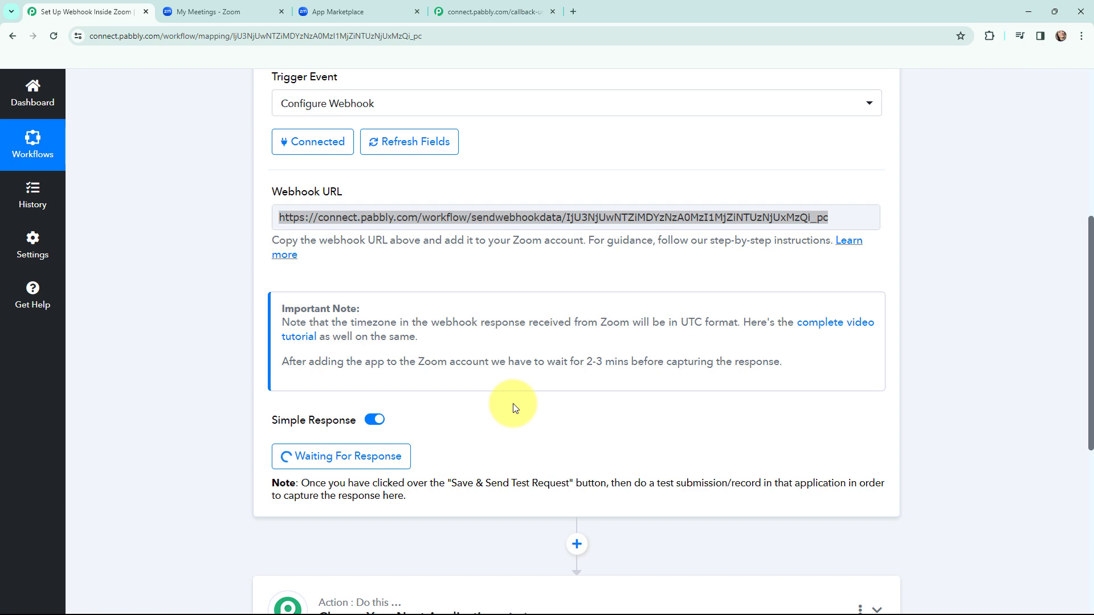
{"action": "left_click", "coordinate": [215, 7]}
Step: Schedule the Zoom meeting 'My Meeting' for Mar 13, 2024, 4:30 PM India time
{"action": "scroll", "coordinate": [165, 351], "scroll_direction": "up", "scroll_amount": 5}
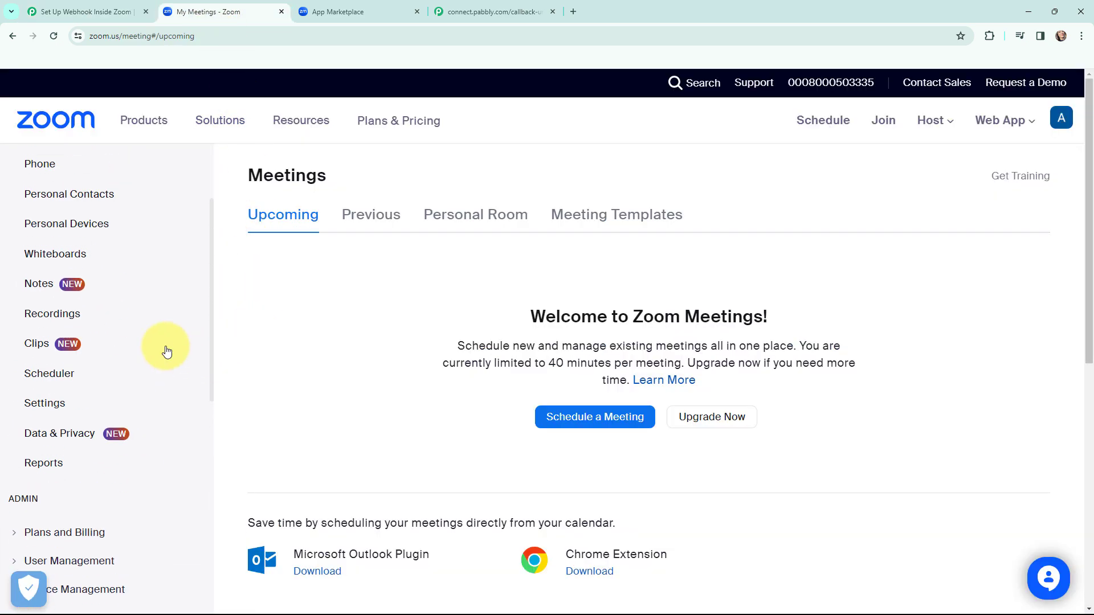
{"action": "scroll", "coordinate": [165, 350], "scroll_direction": "up", "scroll_amount": 3}
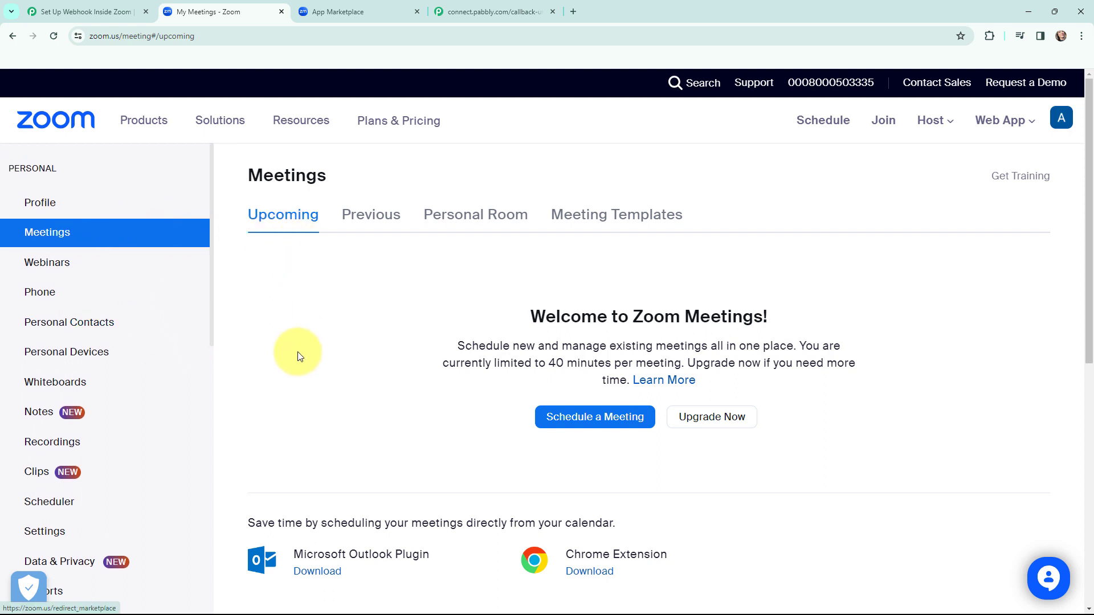
{"action": "left_click", "coordinate": [599, 421]}
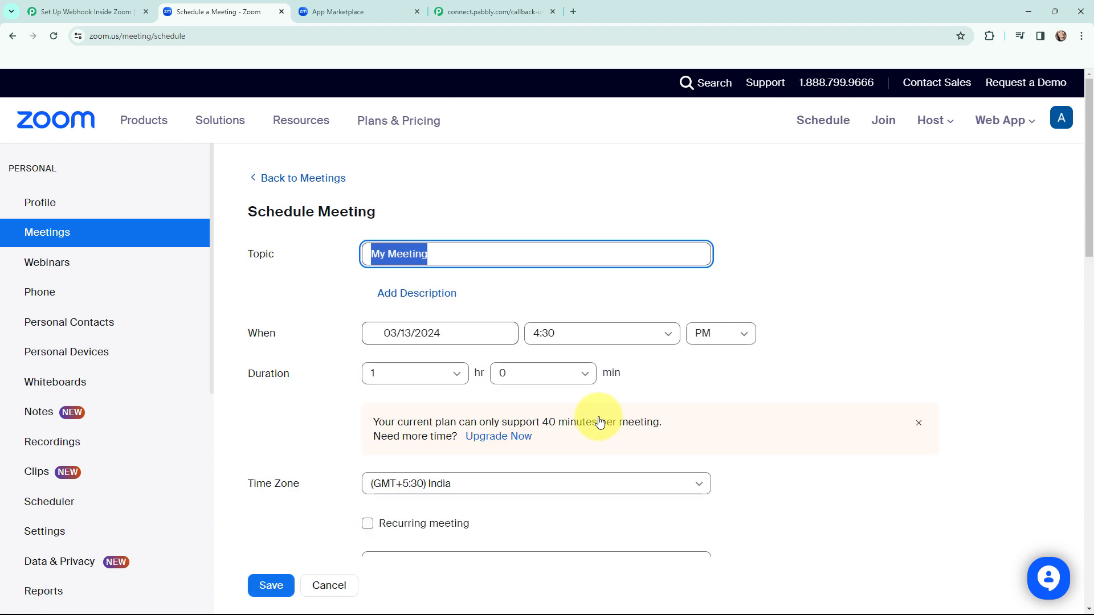
{"action": "left_click", "coordinate": [480, 249]}
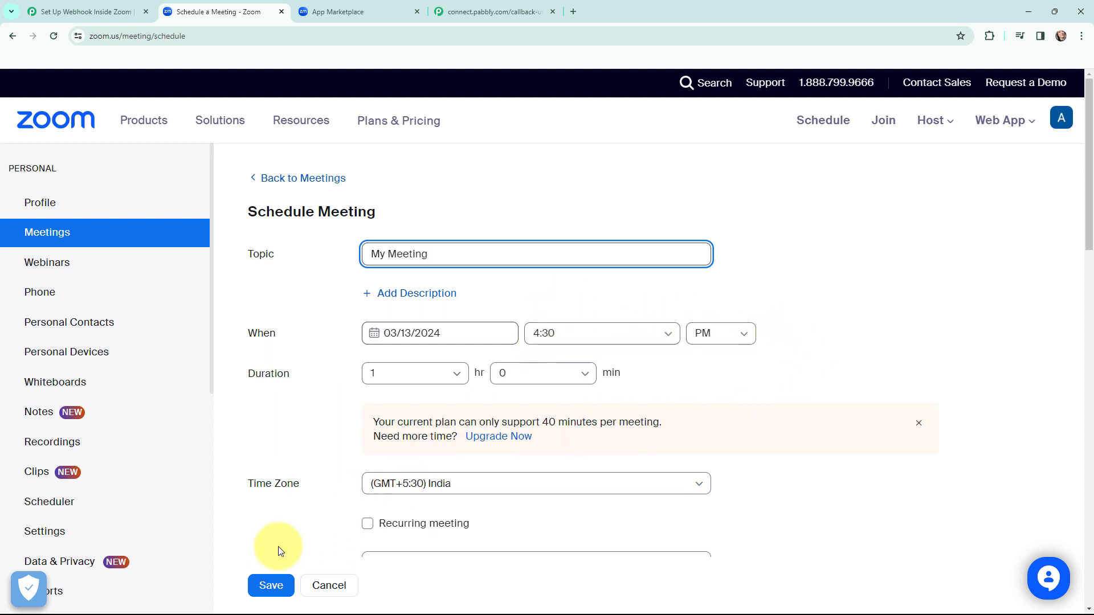
{"action": "left_click", "coordinate": [276, 587]}
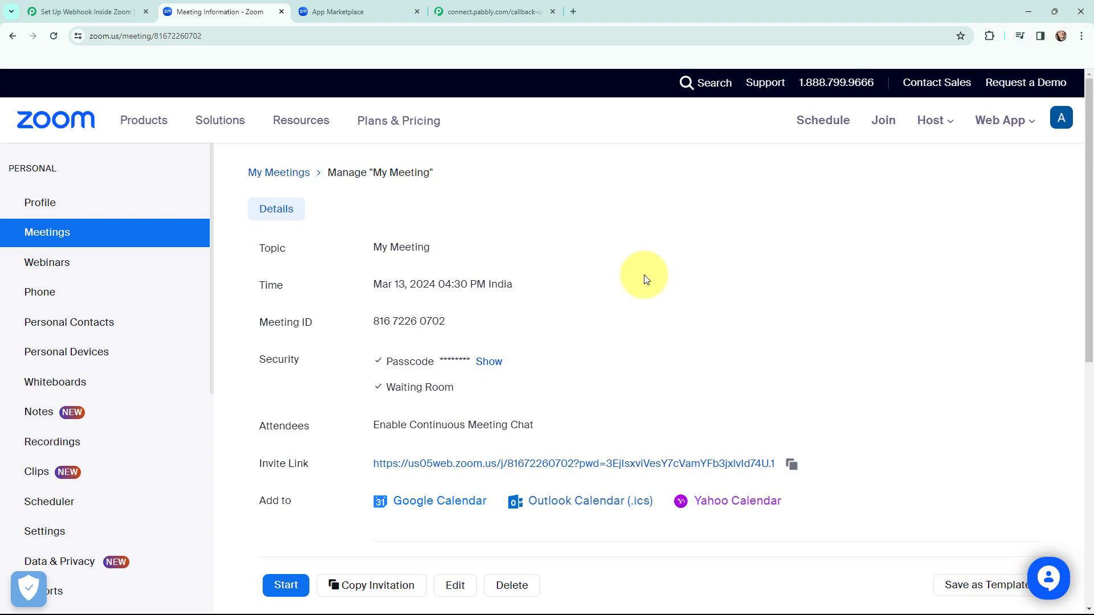
{"action": "key", "text": "ctrl+shift+Tab"}
{"action": "scroll", "coordinate": [577, 280], "scroll_direction": "down", "scroll_amount": 4}
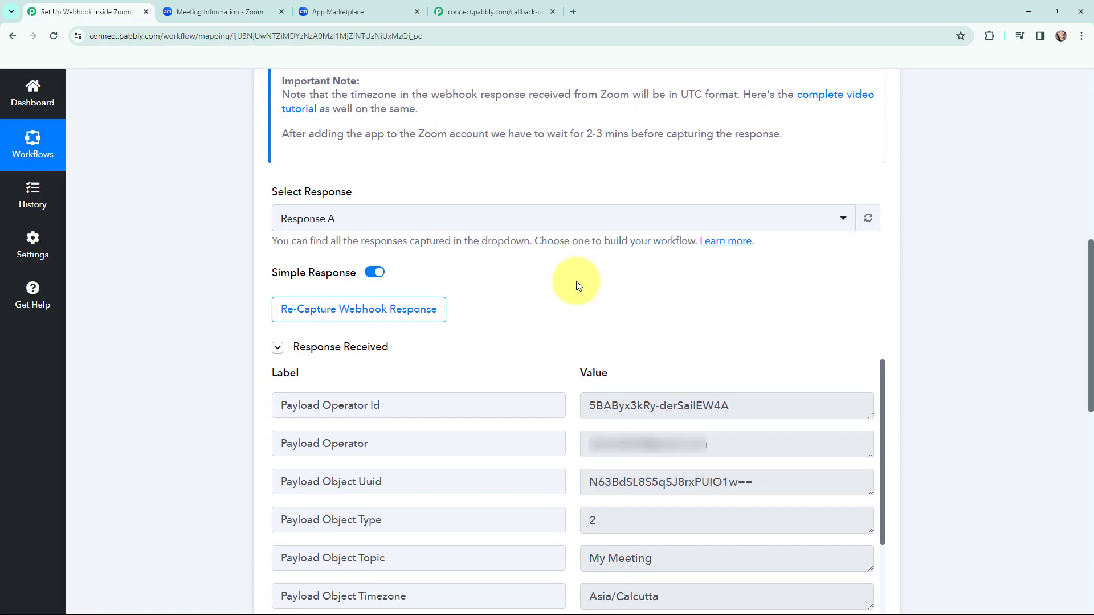
Step: Review the captured My Meeting response, then collapse the Zoom Configure Webhook trigger
{"action": "scroll", "coordinate": [563, 303], "scroll_direction": "down", "scroll_amount": 2}
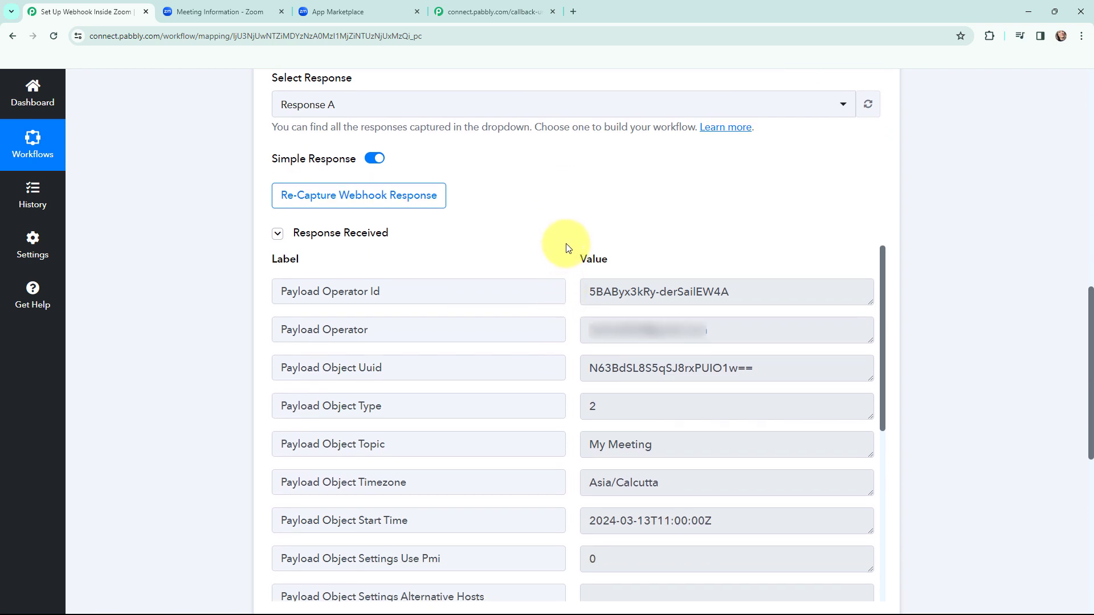
{"action": "scroll", "coordinate": [567, 245], "scroll_direction": "down", "scroll_amount": 1}
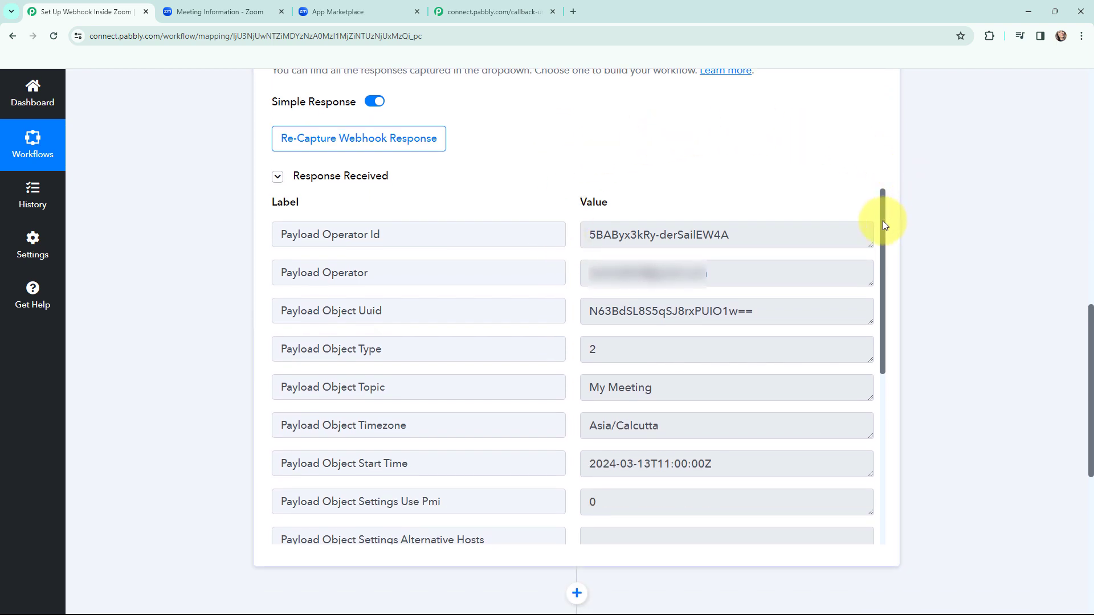
{"action": "left_click_drag", "start_coordinate": [882, 225], "coordinate": [883, 315]}
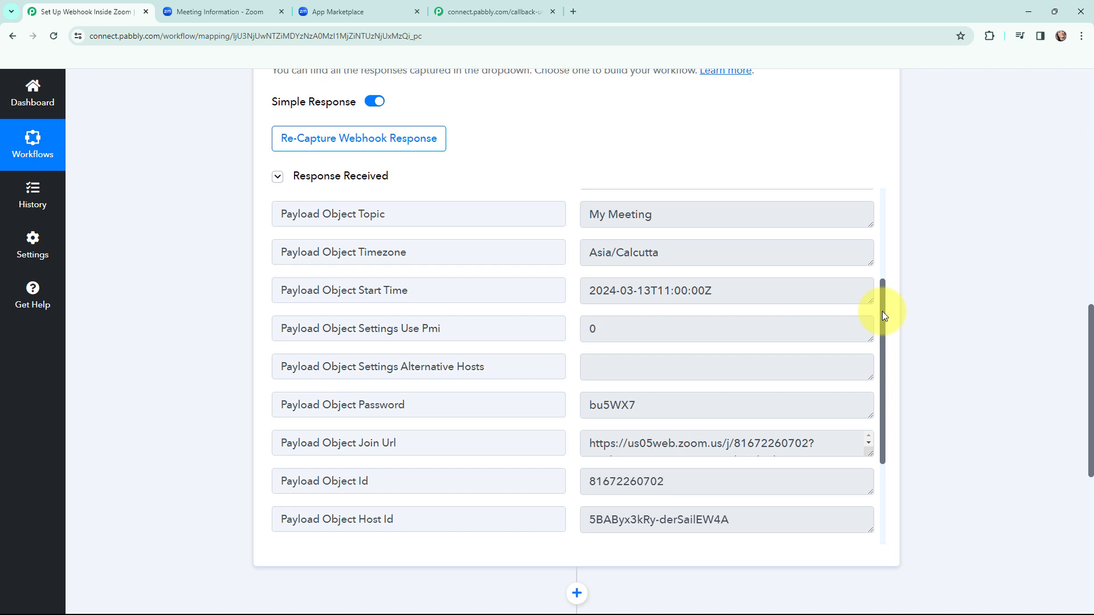
{"action": "left_click_drag", "start_coordinate": [883, 311], "coordinate": [874, 399]}
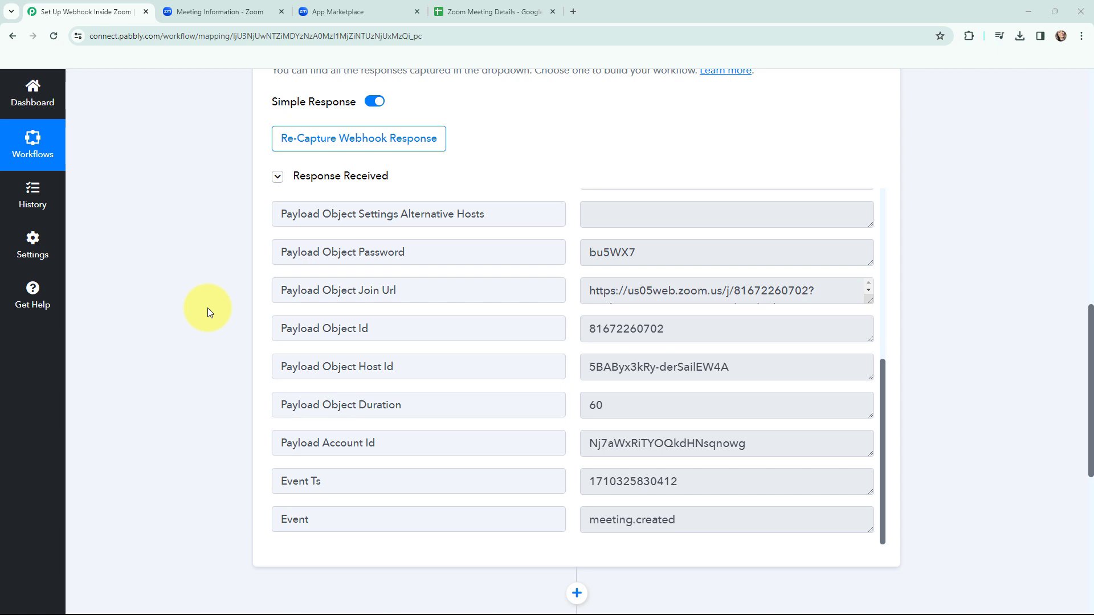
{"action": "scroll", "coordinate": [208, 308], "scroll_direction": "up", "scroll_amount": 12}
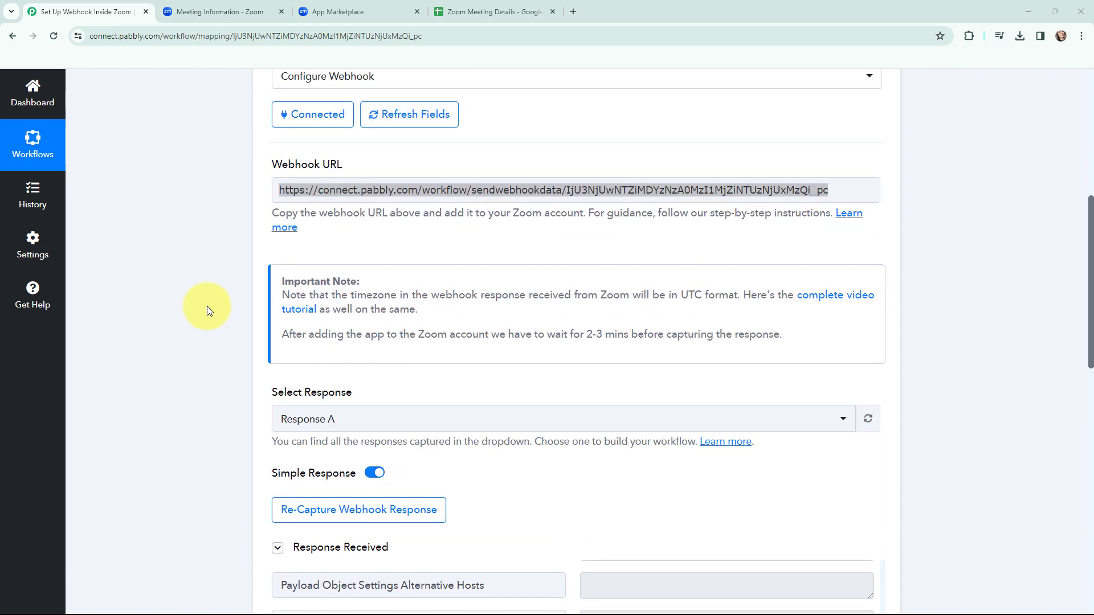
{"action": "scroll", "coordinate": [207, 310], "scroll_direction": "up", "scroll_amount": 1}
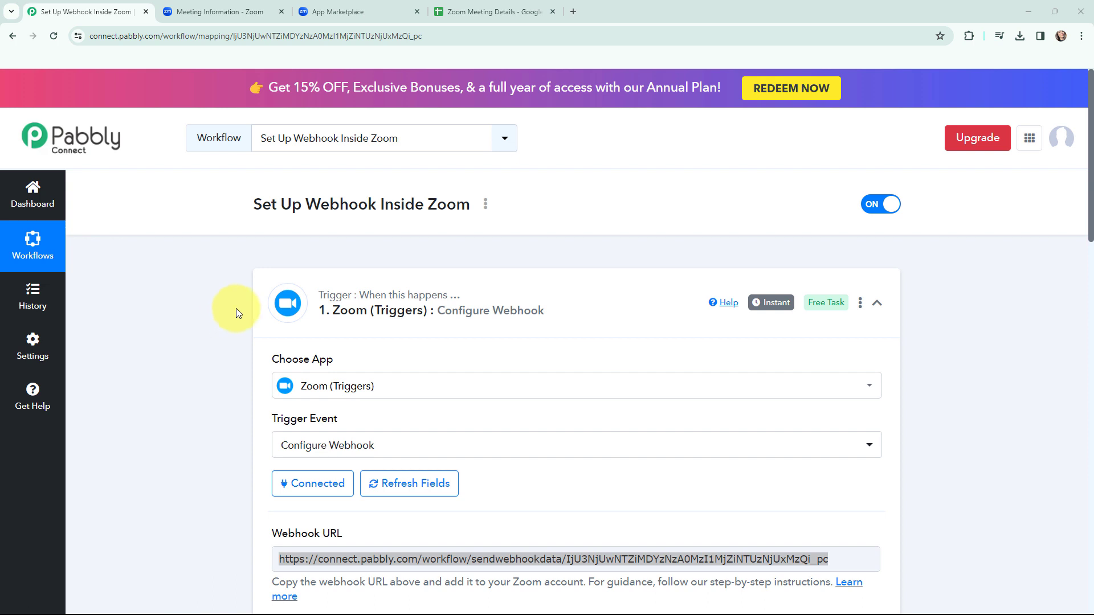
{"action": "mouse_move", "coordinate": [762, 303]}
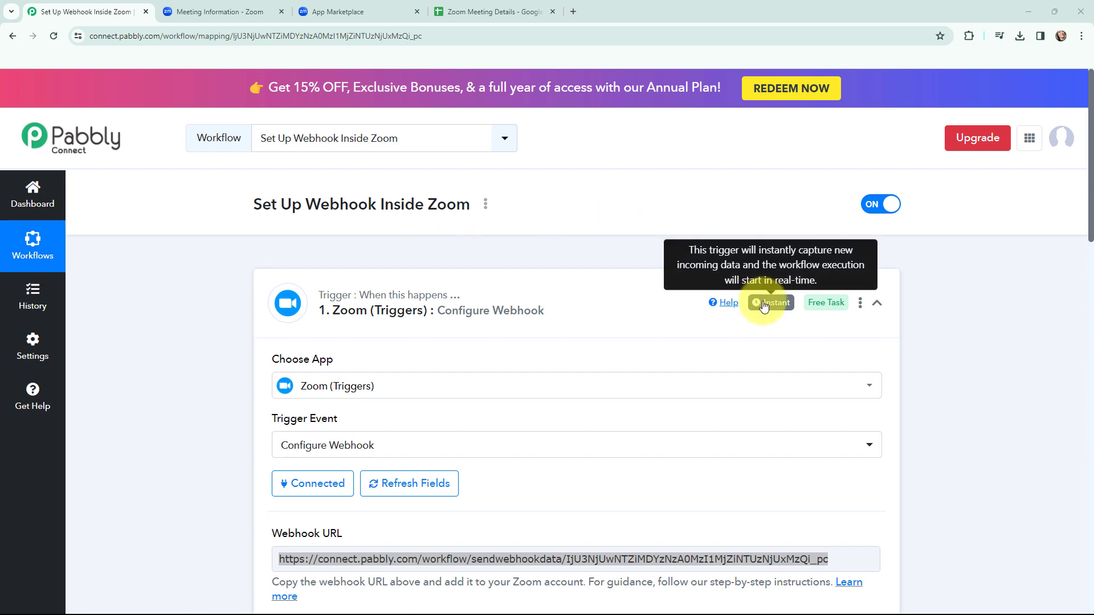
{"action": "left_click", "coordinate": [261, 297]}
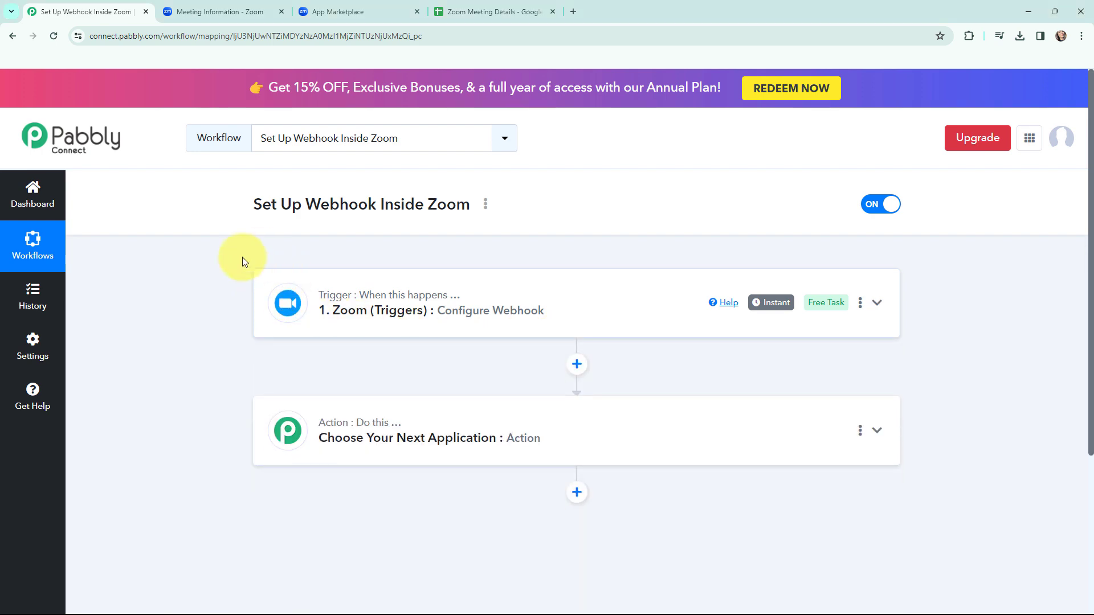
Step: Set the action step to the Google Sheets app with the Add New Row event
{"action": "left_click", "coordinate": [269, 424]}
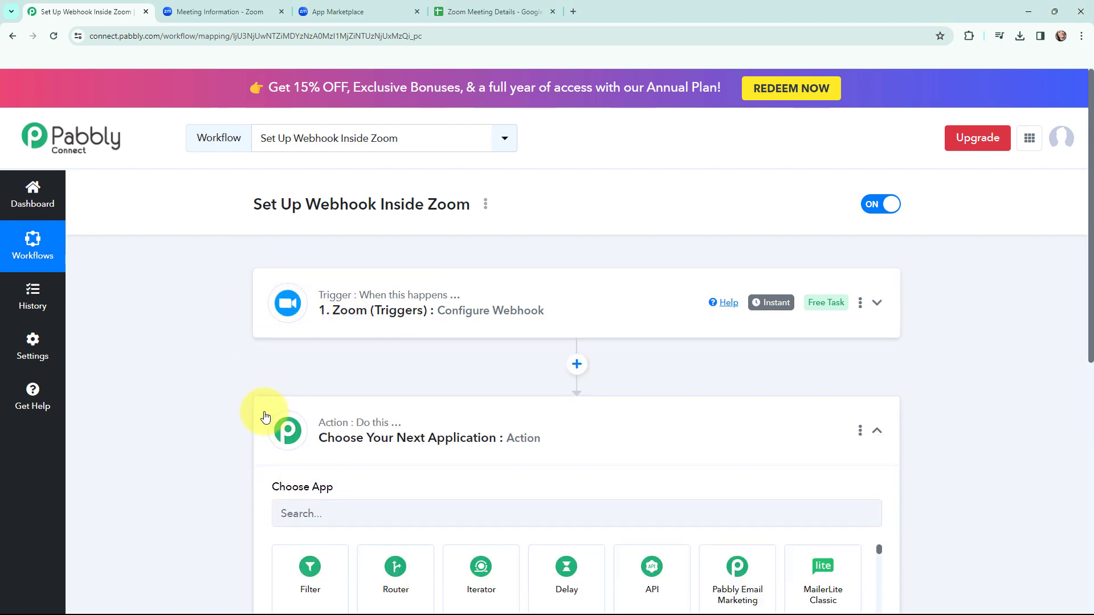
{"action": "left_click", "coordinate": [301, 311]}
{"action": "type", "text": "g"}
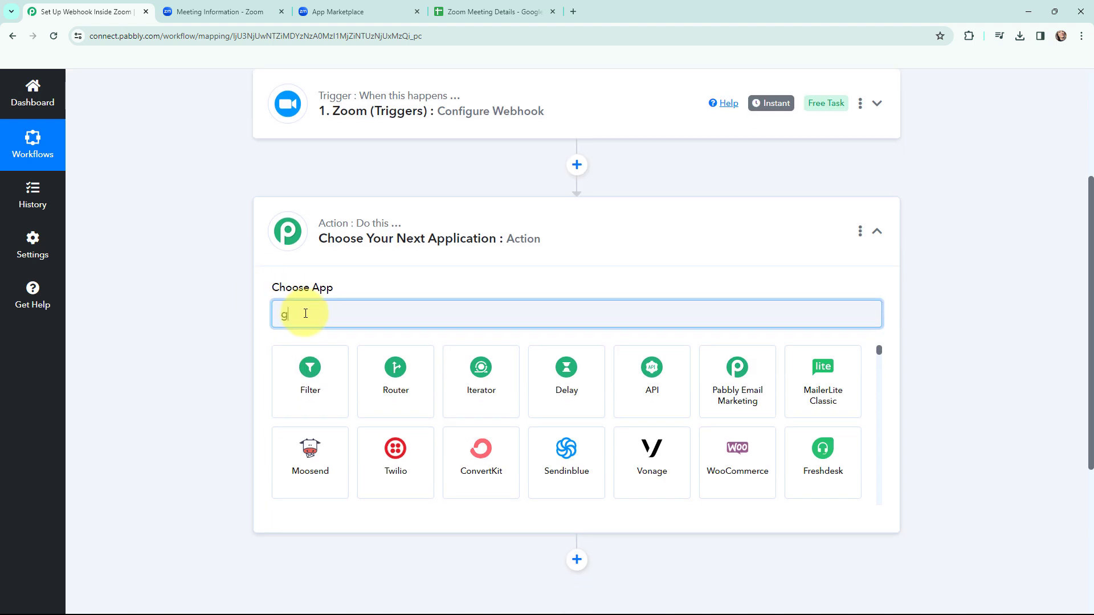
{"action": "type", "text": "oogle sheets"}
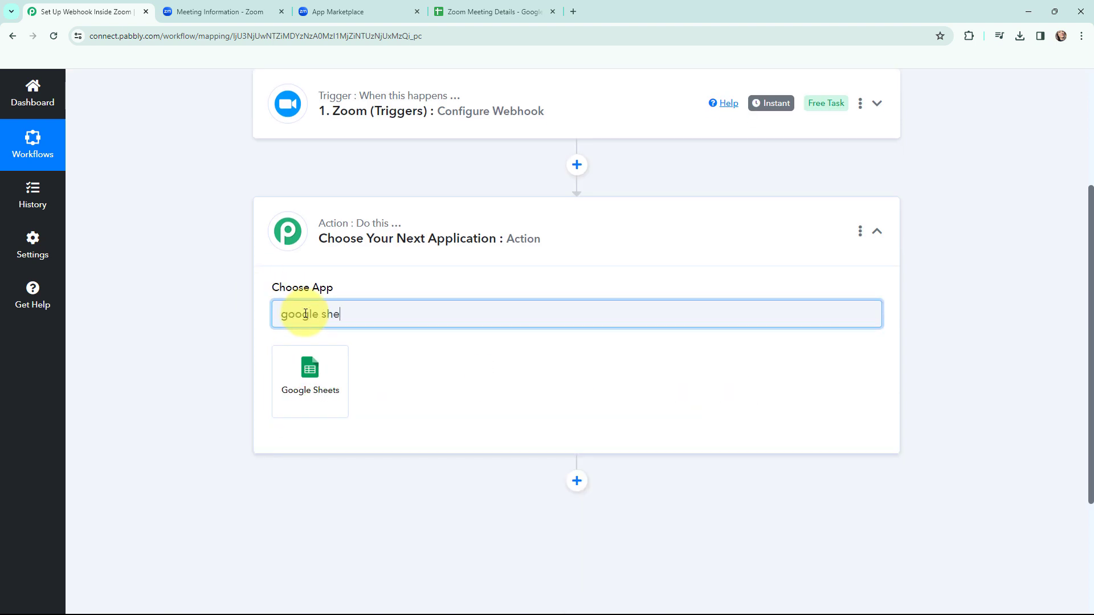
{"action": "left_click", "coordinate": [310, 377]}
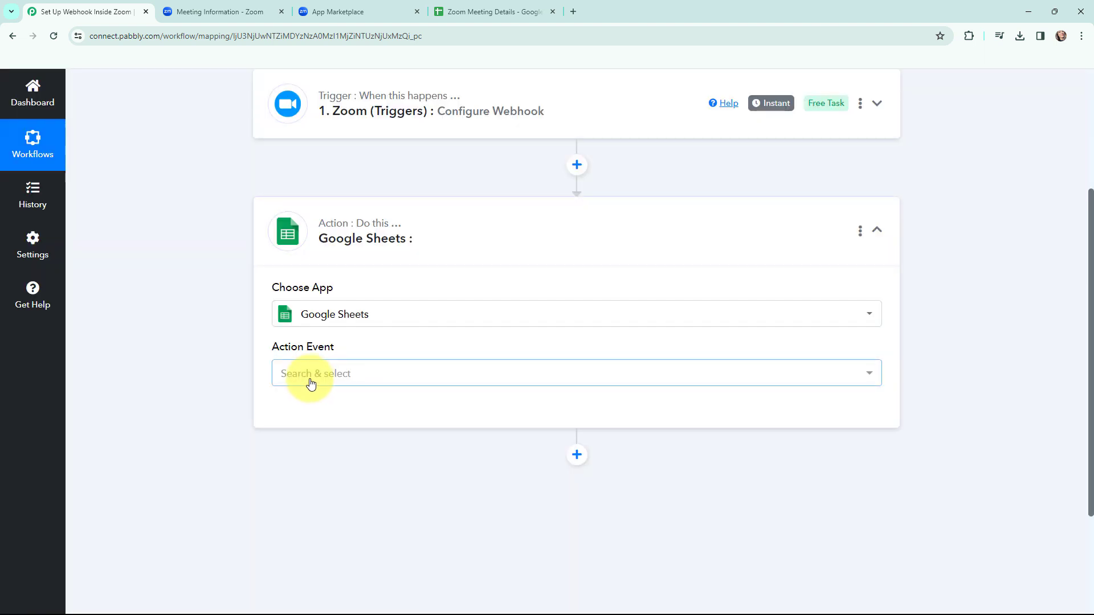
{"action": "left_click", "coordinate": [309, 381]}
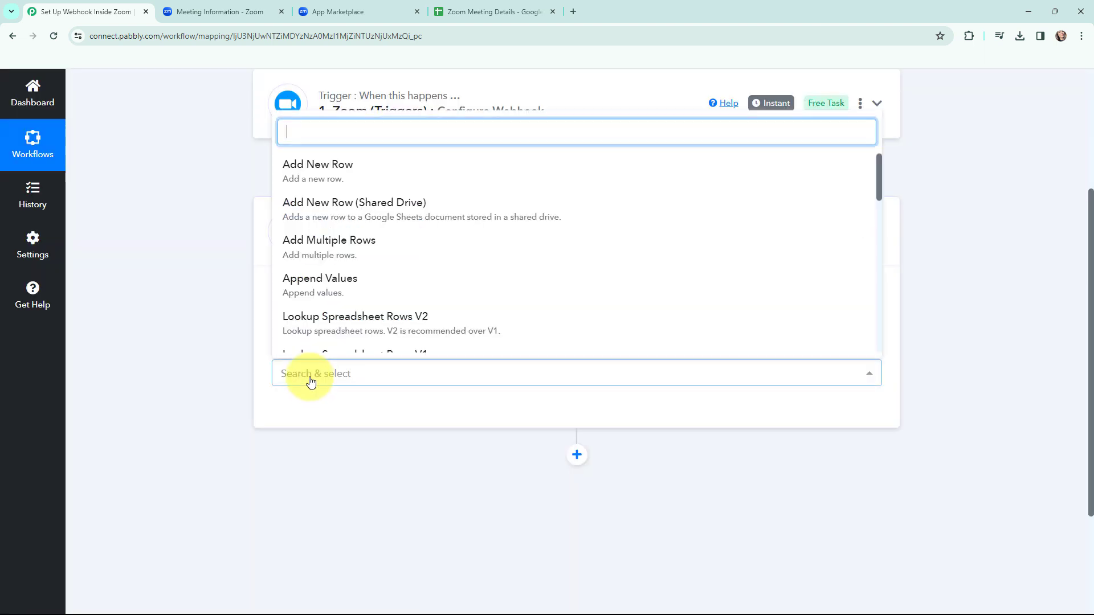
{"action": "left_click", "coordinate": [320, 167]}
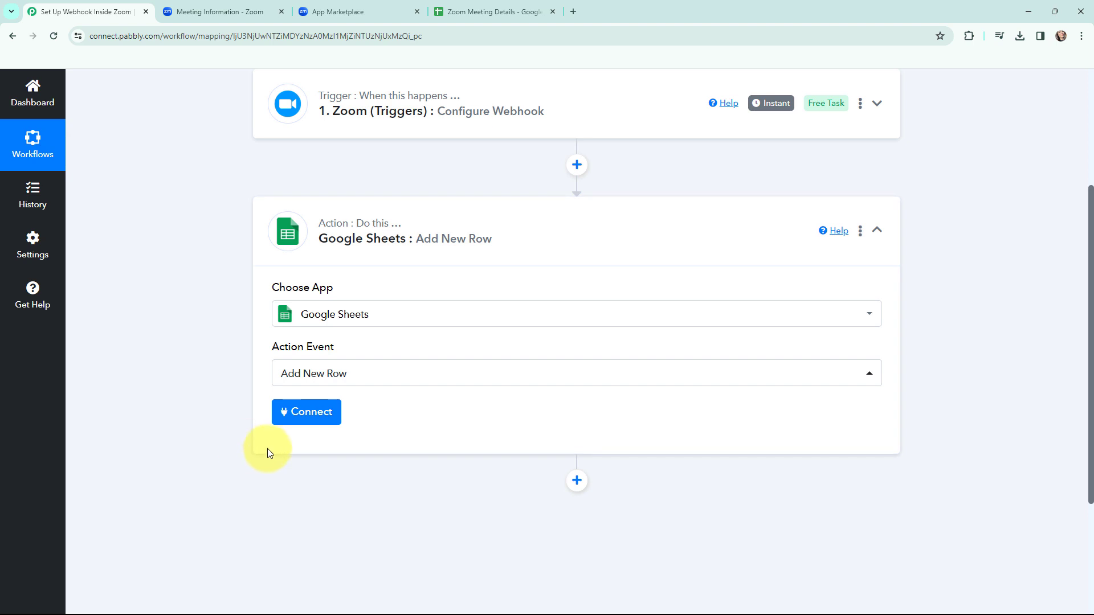
{"action": "left_click", "coordinate": [303, 418]}
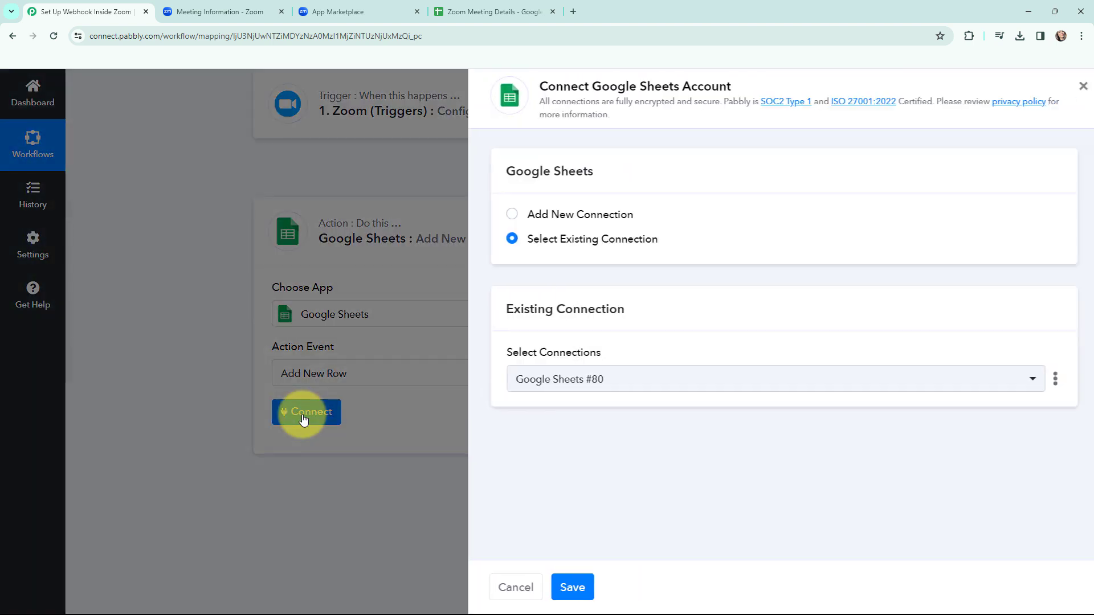
Step: Connect a new Google account to Google Sheets and check the Zoom Meeting Details sheet
{"action": "left_click", "coordinate": [506, 215]}
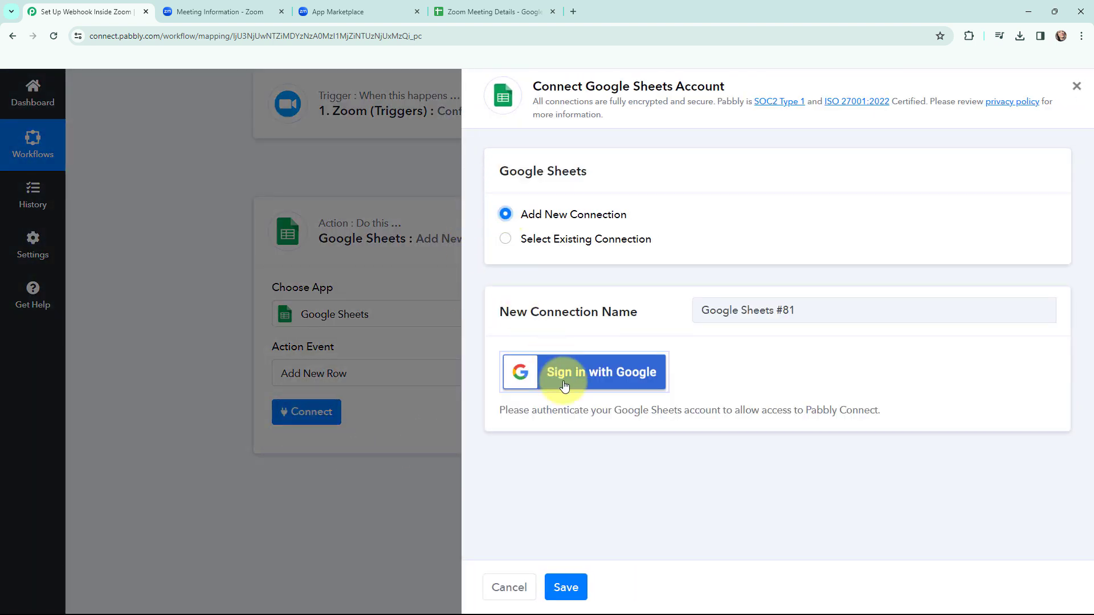
{"action": "left_click", "coordinate": [594, 373]}
{"action": "left_click", "coordinate": [322, 292]}
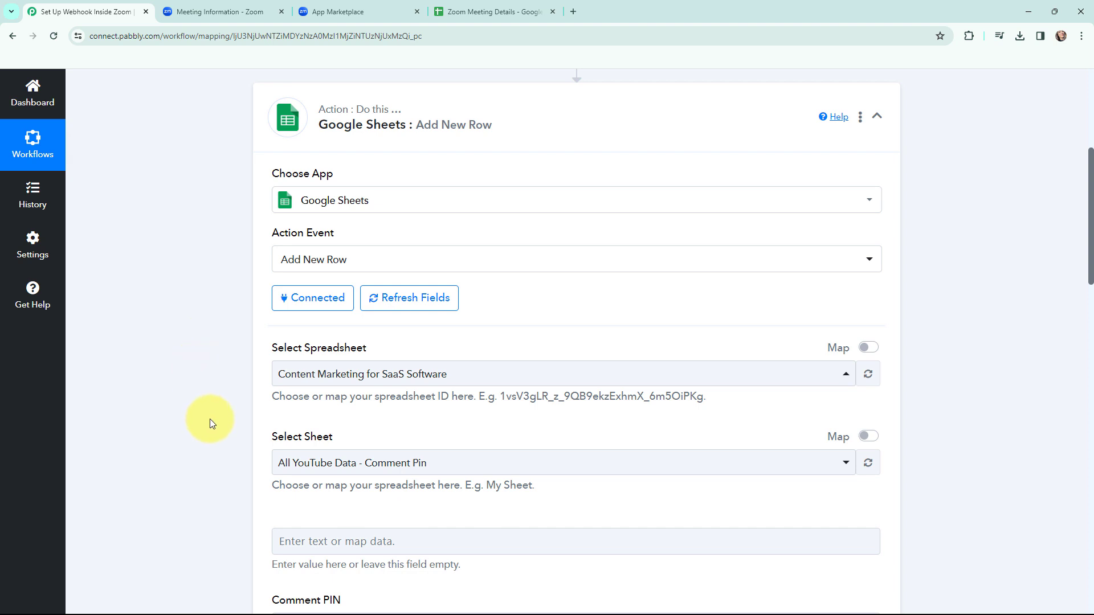
{"action": "left_click", "coordinate": [491, 11]}
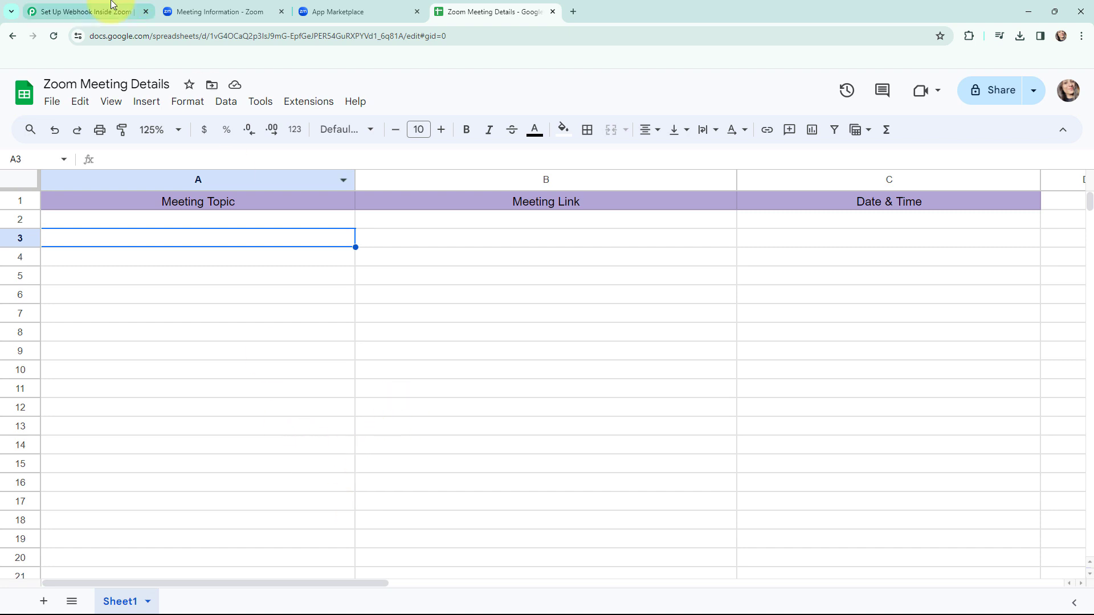
{"action": "left_click", "coordinate": [68, 11]}
{"action": "left_click", "coordinate": [363, 374]}
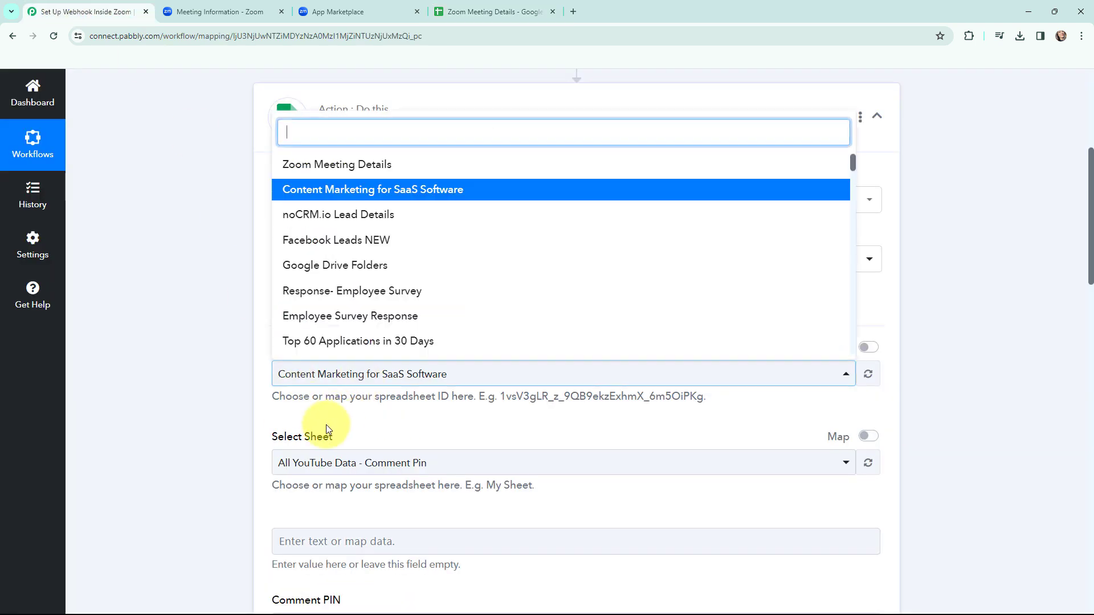
Step: Target the Zoom Meeting Details spreadsheet and bring up Zoom trigger data for Meeting Topic
{"action": "left_click", "coordinate": [308, 166]}
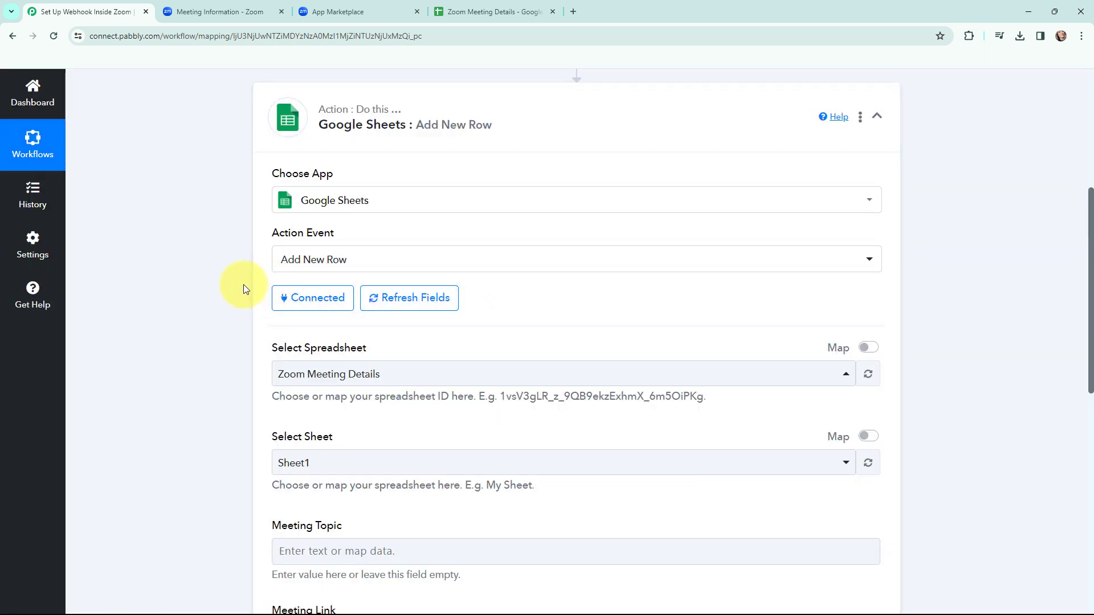
{"action": "scroll", "coordinate": [244, 286], "scroll_direction": "down", "scroll_amount": 1}
{"action": "scroll", "coordinate": [227, 296], "scroll_direction": "down", "scroll_amount": 4}
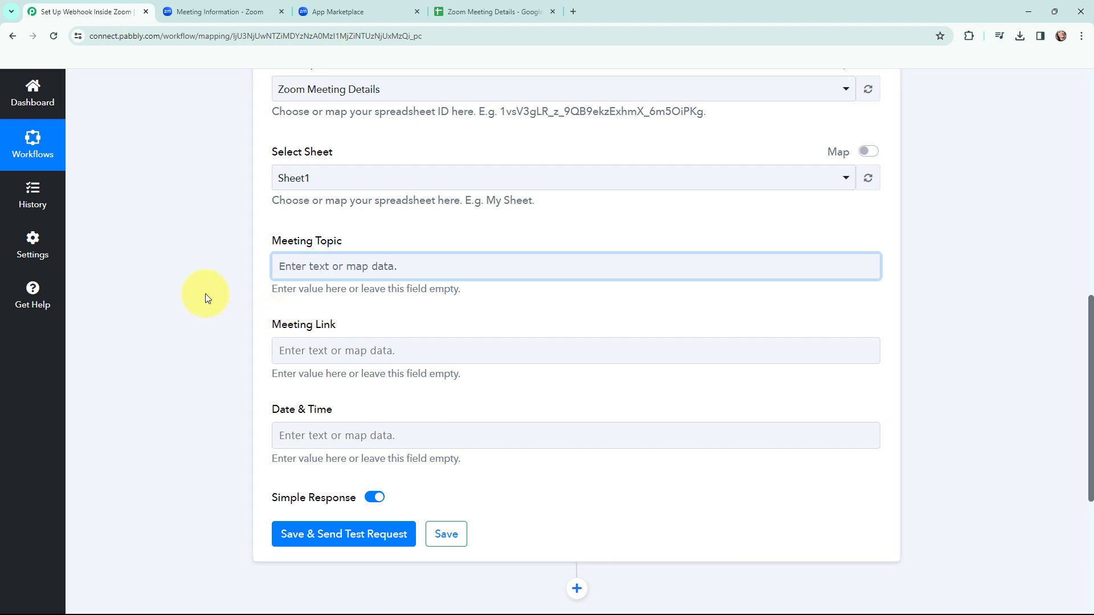
{"action": "left_click", "coordinate": [285, 266]}
{"action": "left_click", "coordinate": [315, 372]}
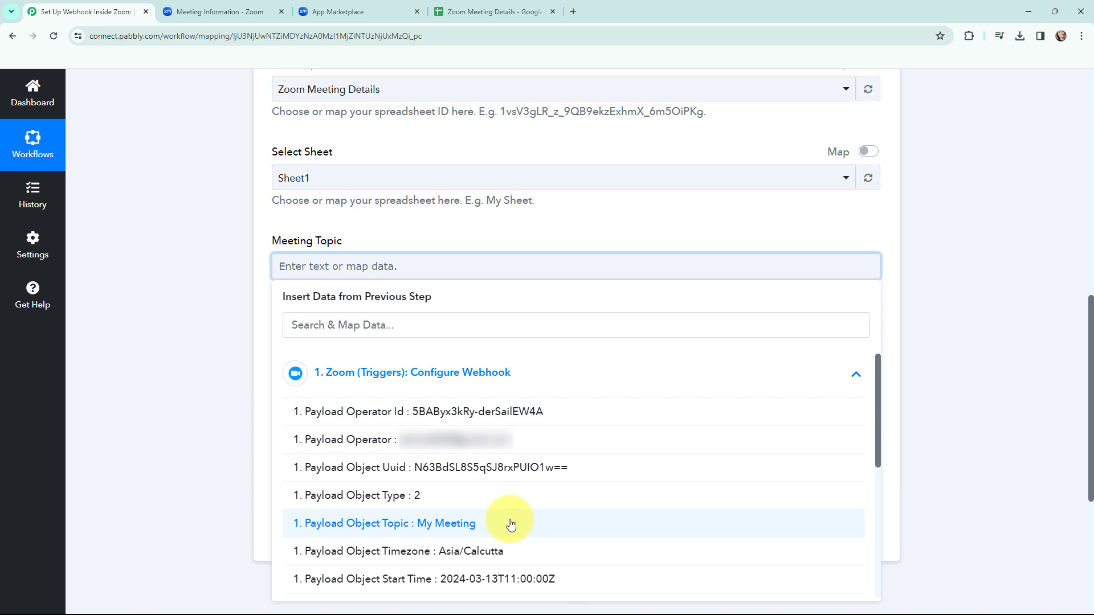
Step: Map Meeting Topic to Payload Object Topic and Meeting Link to Payload Object Join Url
{"action": "left_click", "coordinate": [510, 524]}
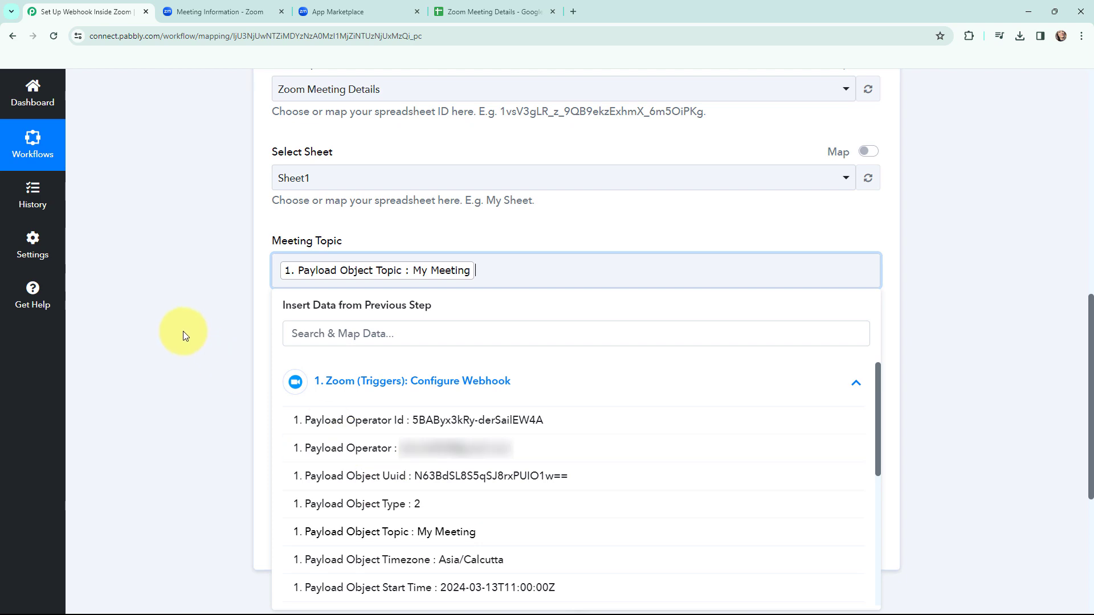
{"action": "left_click", "coordinate": [183, 331]}
{"action": "left_click", "coordinate": [288, 358]}
{"action": "left_click", "coordinate": [359, 483]}
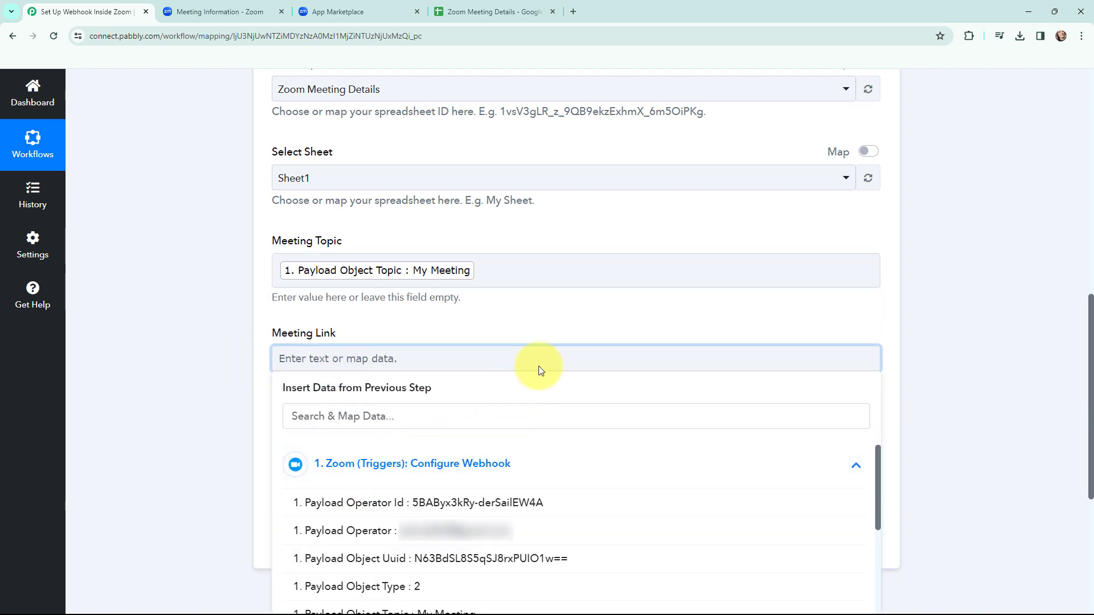
{"action": "scroll", "coordinate": [539, 365], "scroll_direction": "down", "scroll_amount": 5}
{"action": "scroll", "coordinate": [551, 434], "scroll_direction": "down", "scroll_amount": 1}
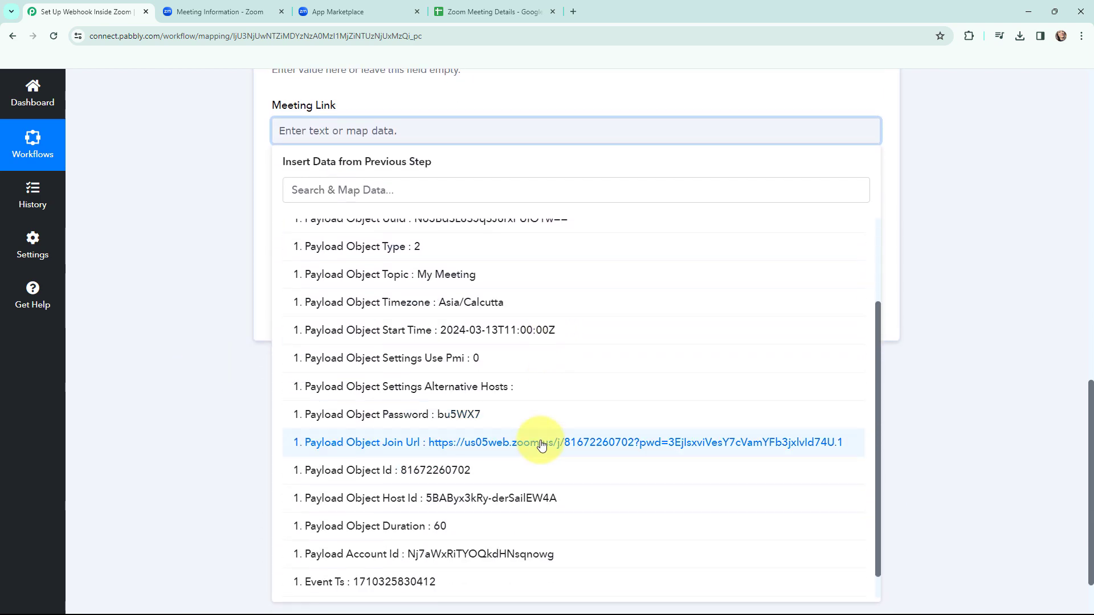
{"action": "left_click", "coordinate": [464, 439]}
{"action": "left_click", "coordinate": [213, 306]}
Step: Bring up the Zoom trigger's payload fields for the Date & Time field
{"action": "scroll", "coordinate": [213, 305], "scroll_direction": "up", "scroll_amount": 3}
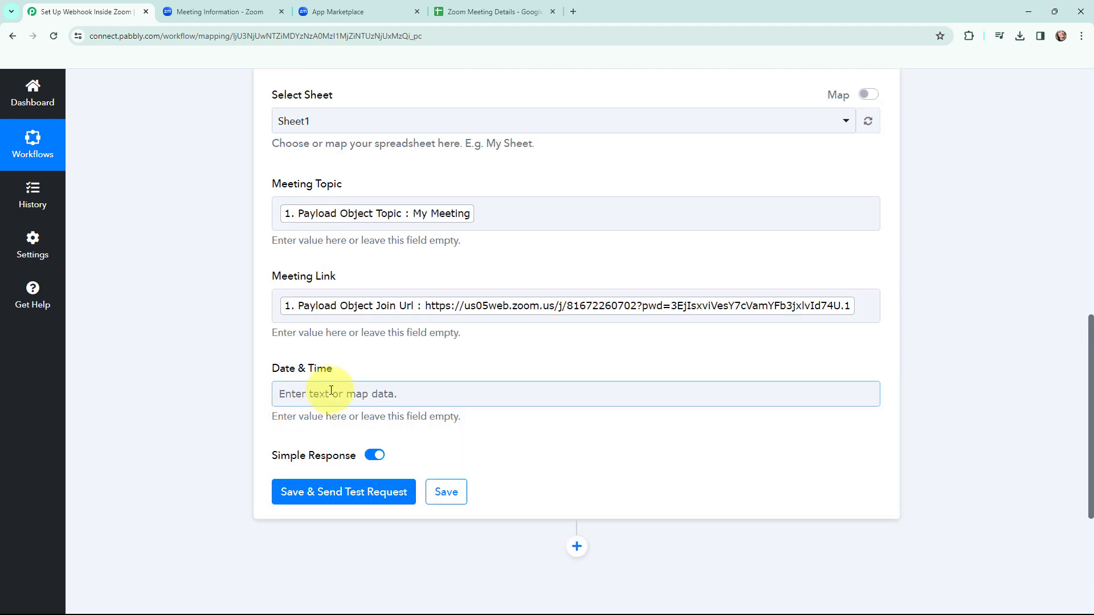
{"action": "left_click", "coordinate": [319, 392]}
{"action": "left_click", "coordinate": [399, 509]}
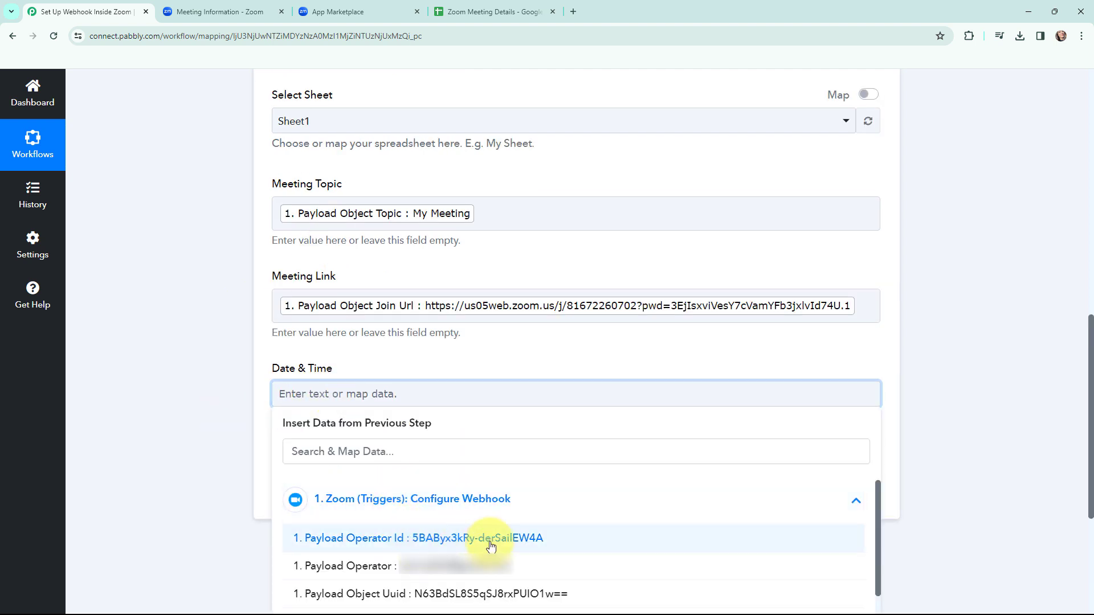
{"action": "scroll", "coordinate": [539, 367], "scroll_direction": "down", "scroll_amount": 2}
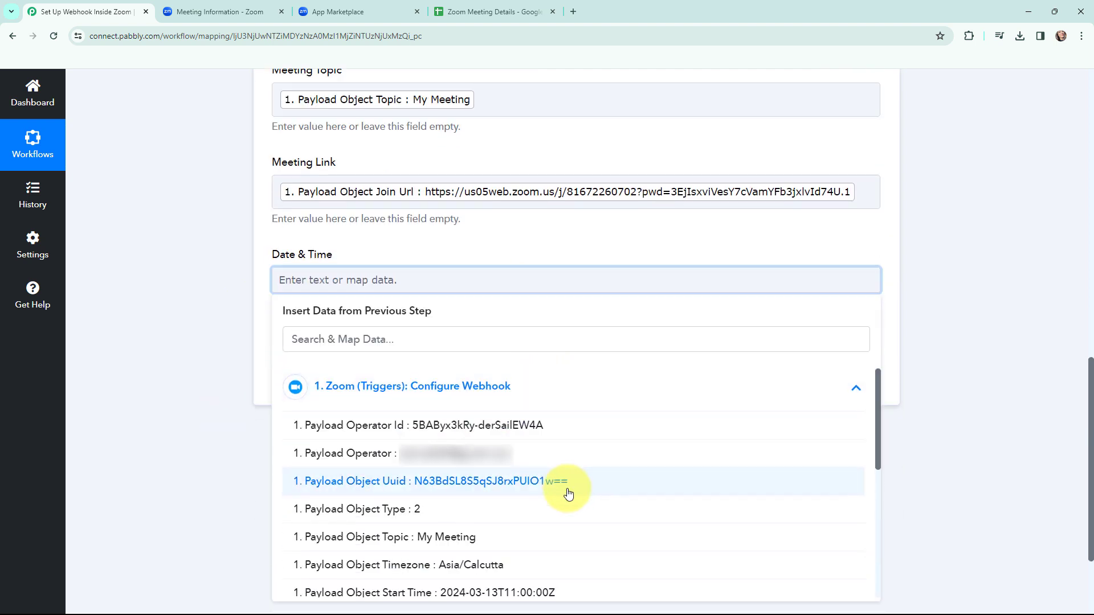
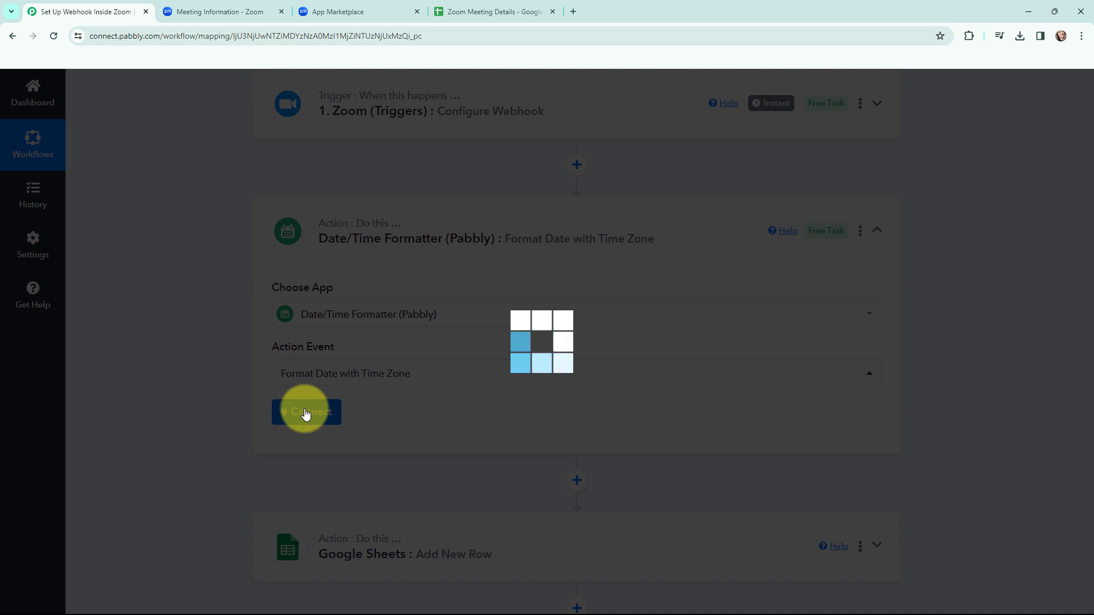
Step: Map the Zoom payload's meeting start time into the formatter's Date field
{"action": "scroll", "coordinate": [430, 359], "scroll_direction": "down", "scroll_amount": 1}
{"action": "scroll", "coordinate": [383, 353], "scroll_direction": "down", "scroll_amount": 1}
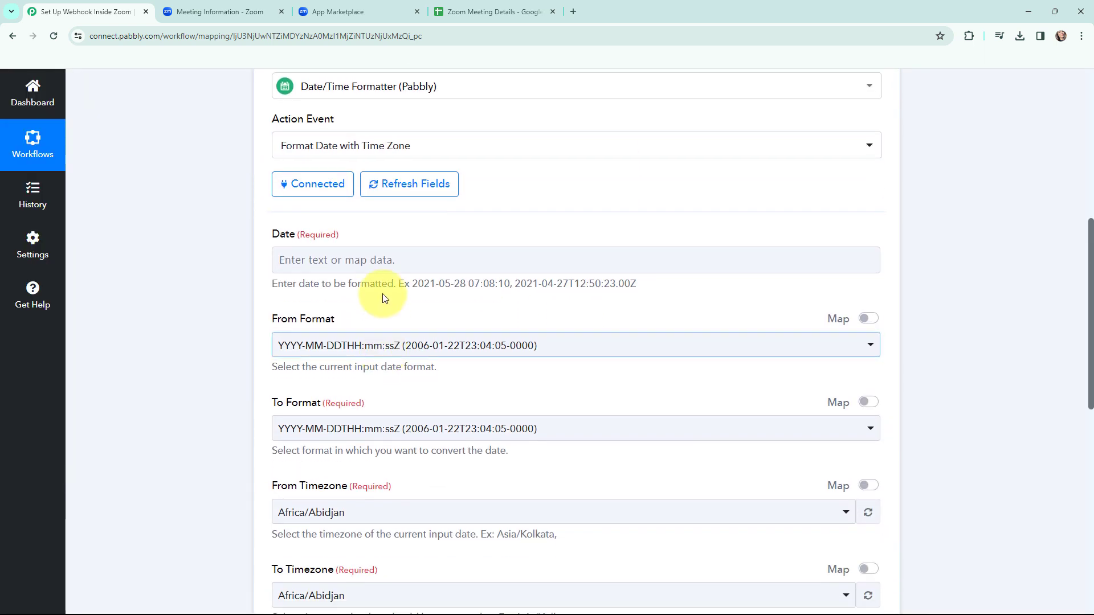
{"action": "left_click", "coordinate": [433, 261]}
{"action": "left_click", "coordinate": [385, 367]}
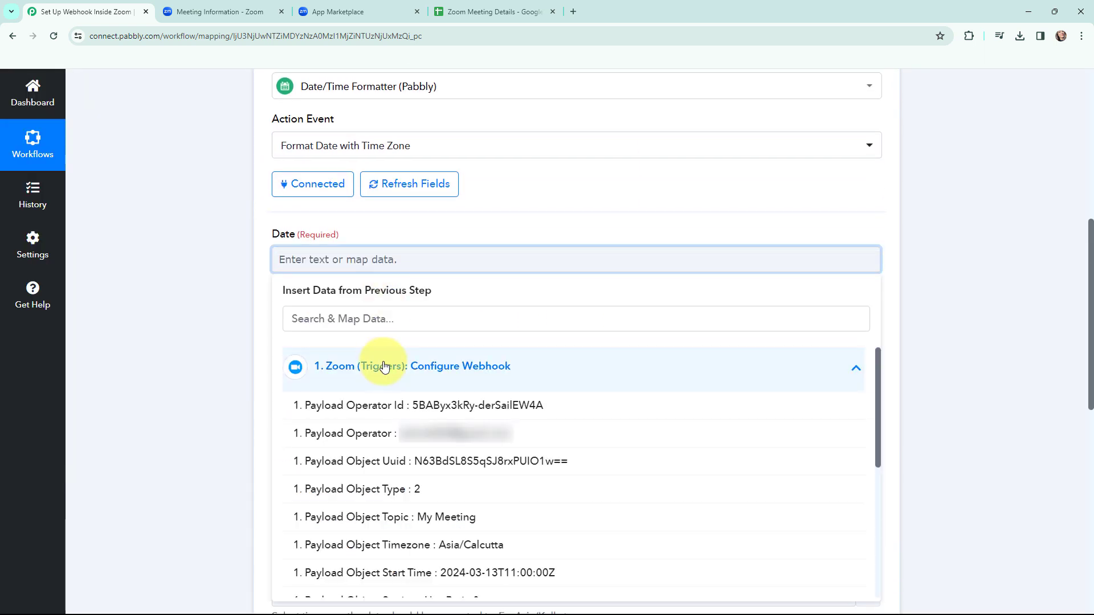
{"action": "scroll", "coordinate": [498, 482], "scroll_direction": "down", "scroll_amount": 2}
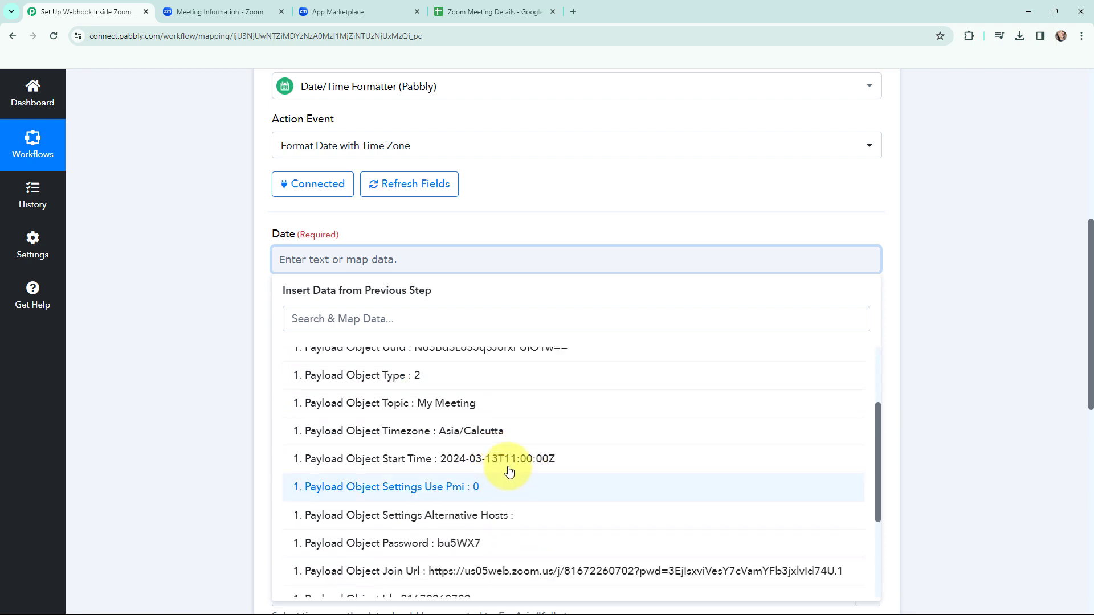
{"action": "left_click", "coordinate": [511, 464]}
Step: Keep the ISO input format and set the output format to DD/MM/YYYY hh:mm:ss A
{"action": "scroll", "coordinate": [217, 291], "scroll_direction": "down", "scroll_amount": 1}
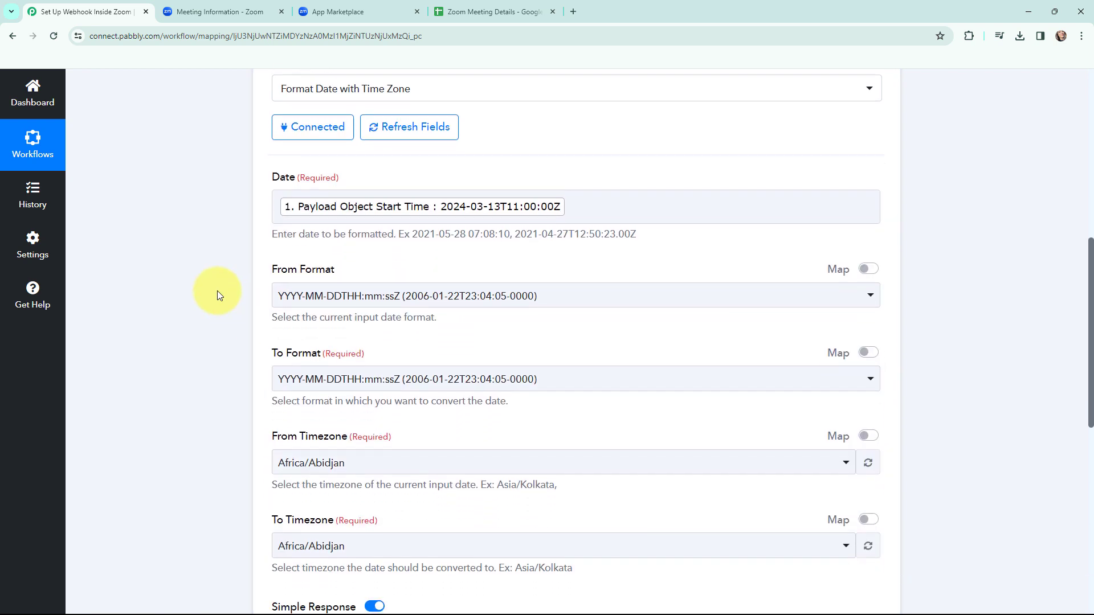
{"action": "left_click", "coordinate": [429, 302]}
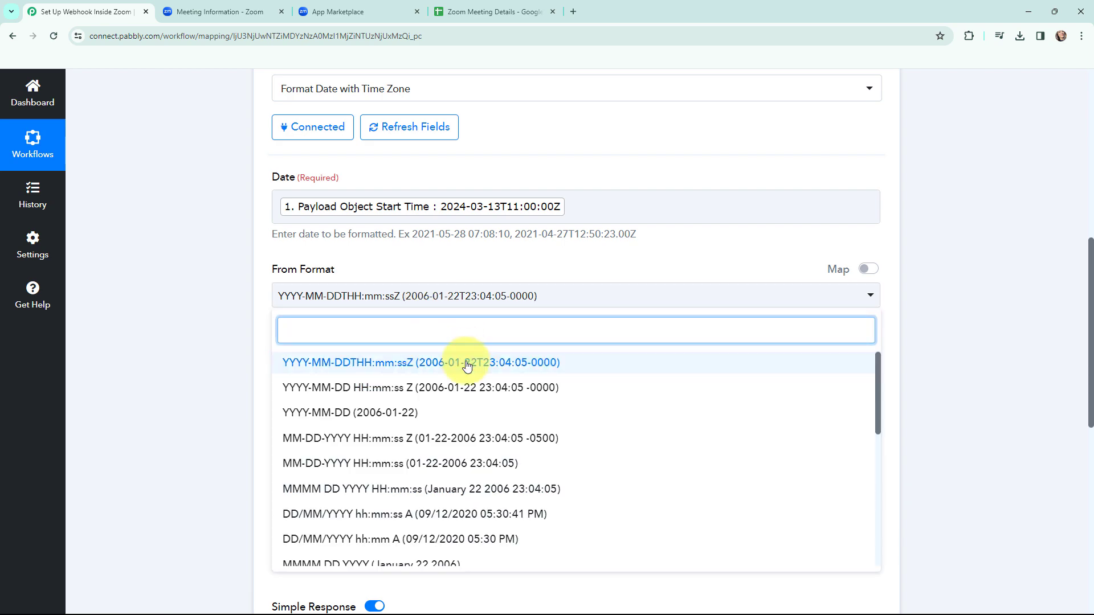
{"action": "left_click", "coordinate": [465, 362]}
{"action": "scroll", "coordinate": [211, 292], "scroll_direction": "down", "scroll_amount": 1}
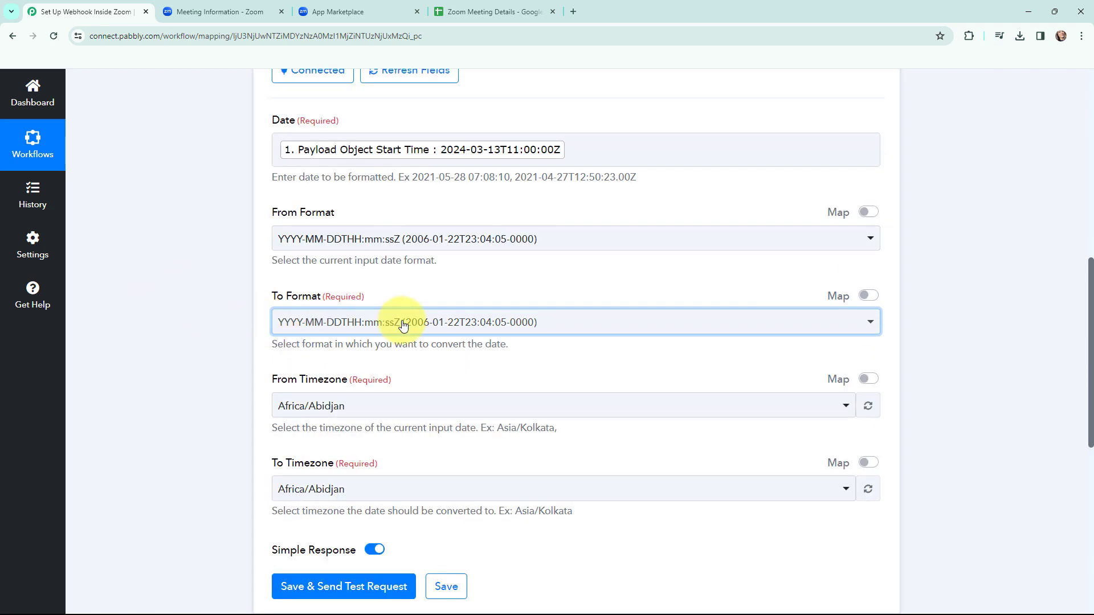
{"action": "left_click", "coordinate": [405, 322]}
{"action": "scroll", "coordinate": [483, 273], "scroll_direction": "down", "scroll_amount": 3}
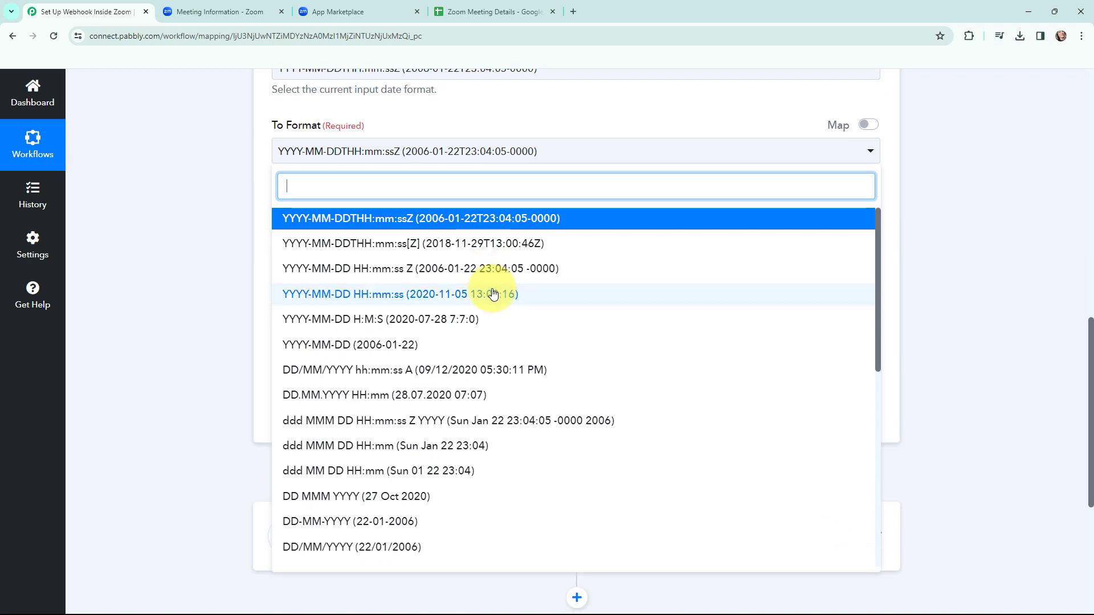
{"action": "left_click", "coordinate": [502, 374]}
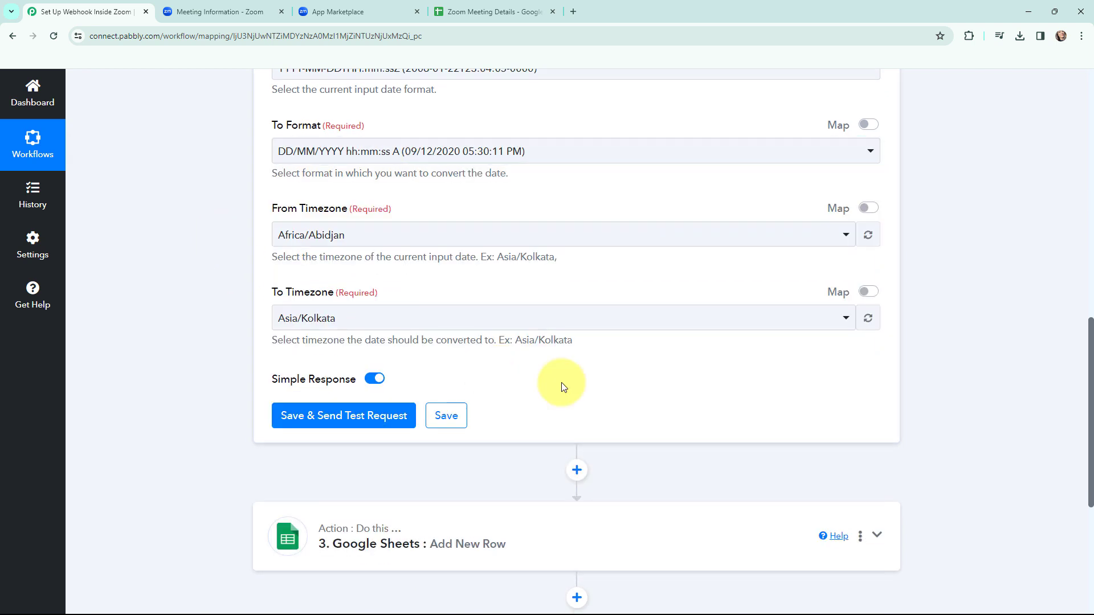
Step: Set the formatter's source timezone to Etc/UTC
{"action": "scroll", "coordinate": [217, 225], "scroll_direction": "down", "scroll_amount": 1}
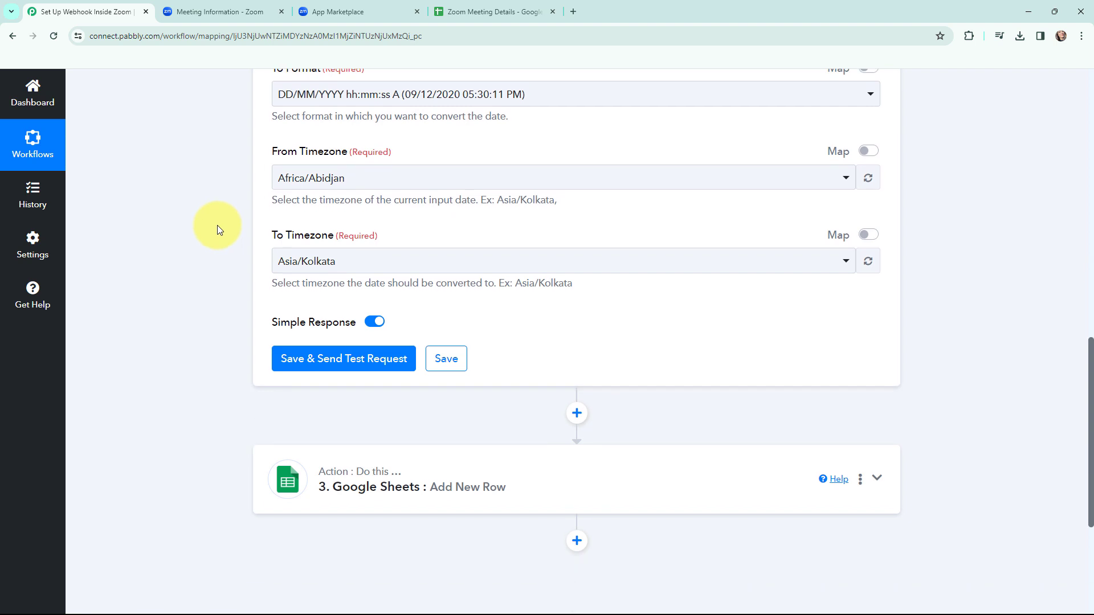
{"action": "left_click", "coordinate": [350, 178]}
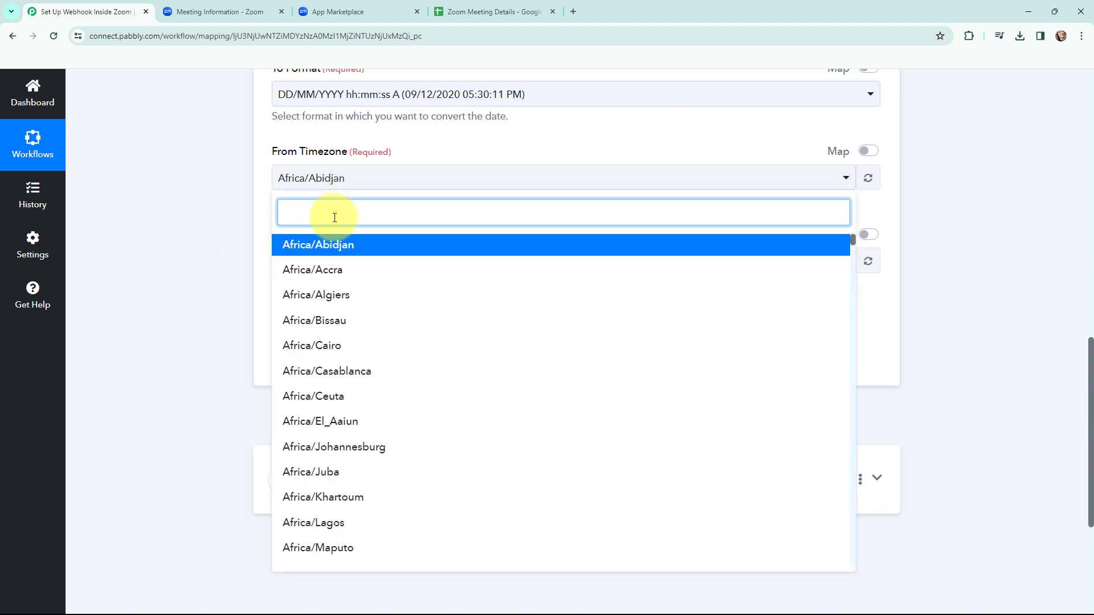
{"action": "type", "text": "etc"}
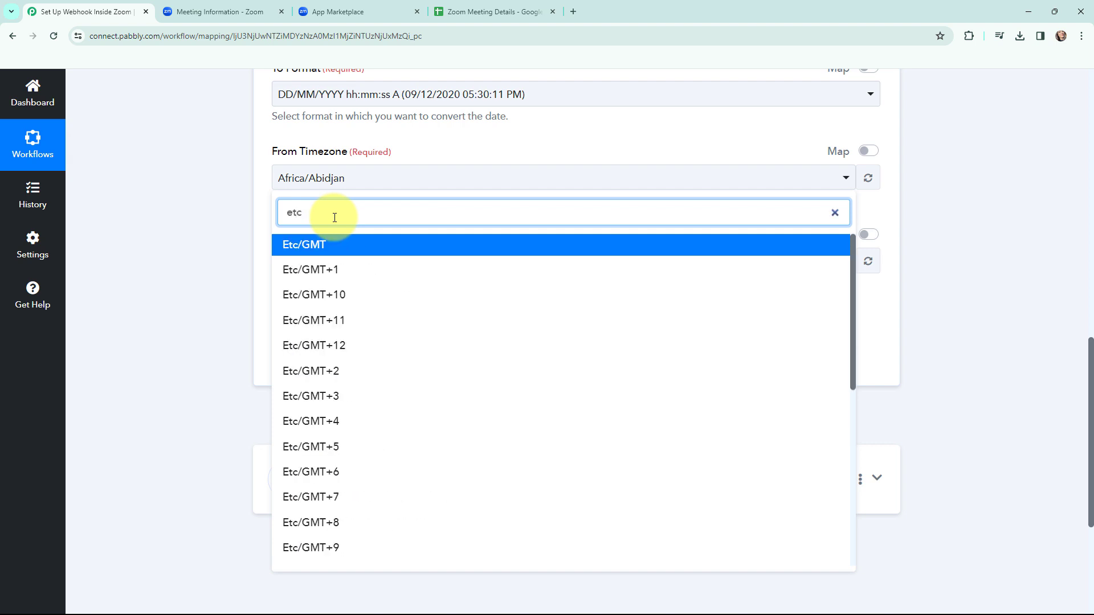
{"action": "type", "text": "/utc"}
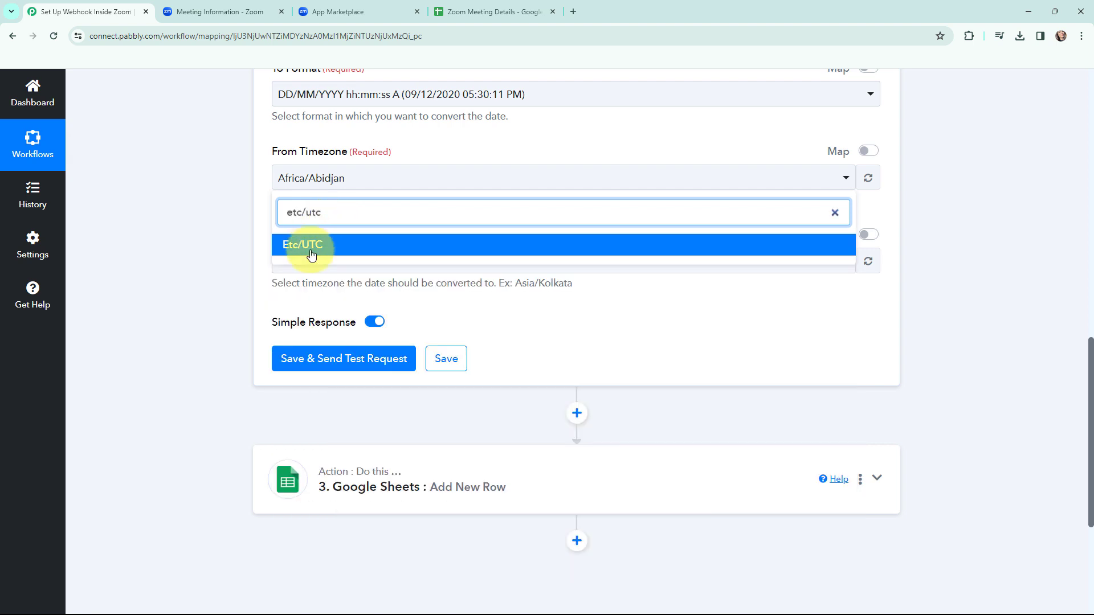
{"action": "left_click", "coordinate": [312, 253]}
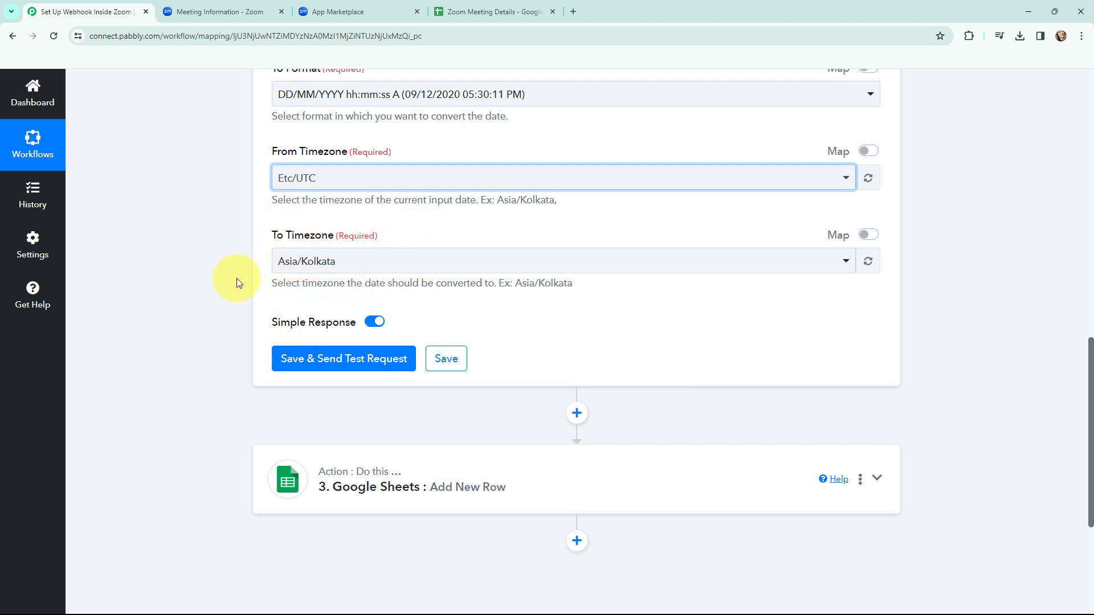
Step: Save and test the formatter, checking the result shows 13/03/2024 04:30:00 PM
{"action": "left_click", "coordinate": [343, 361]}
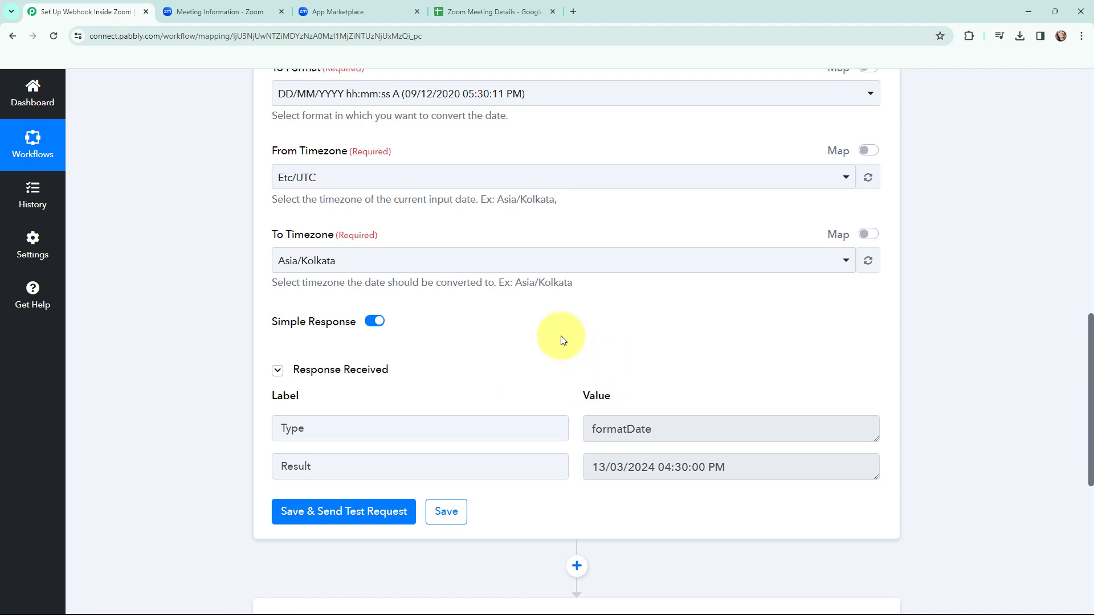
{"action": "scroll", "coordinate": [563, 340], "scroll_direction": "down", "scroll_amount": 1}
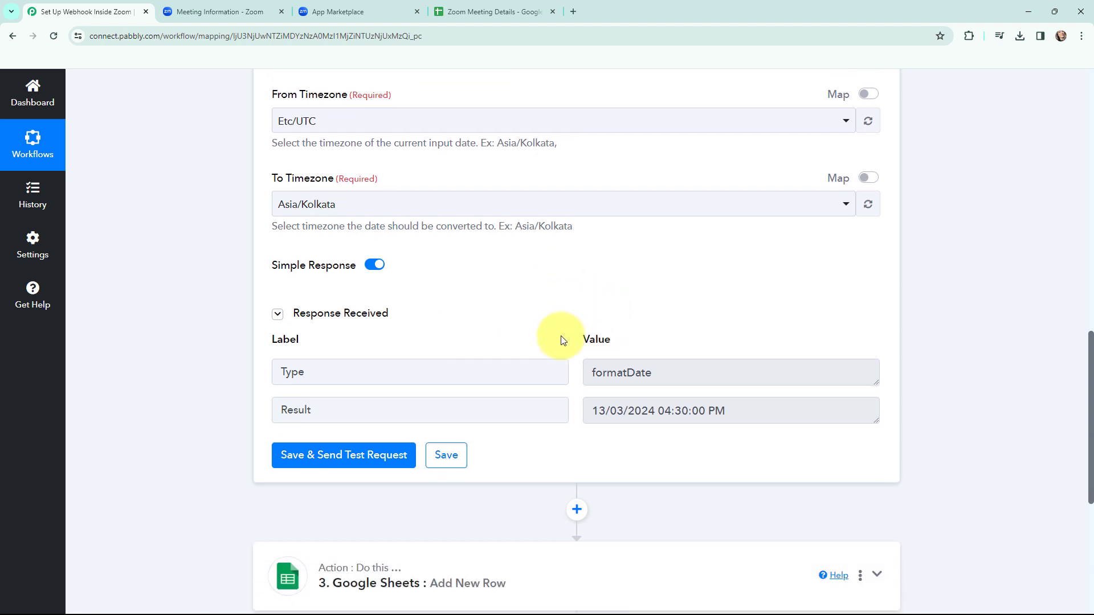
{"action": "left_click", "coordinate": [659, 412]}
{"action": "left_click_drag", "start_coordinate": [658, 411], "coordinate": [728, 411]}
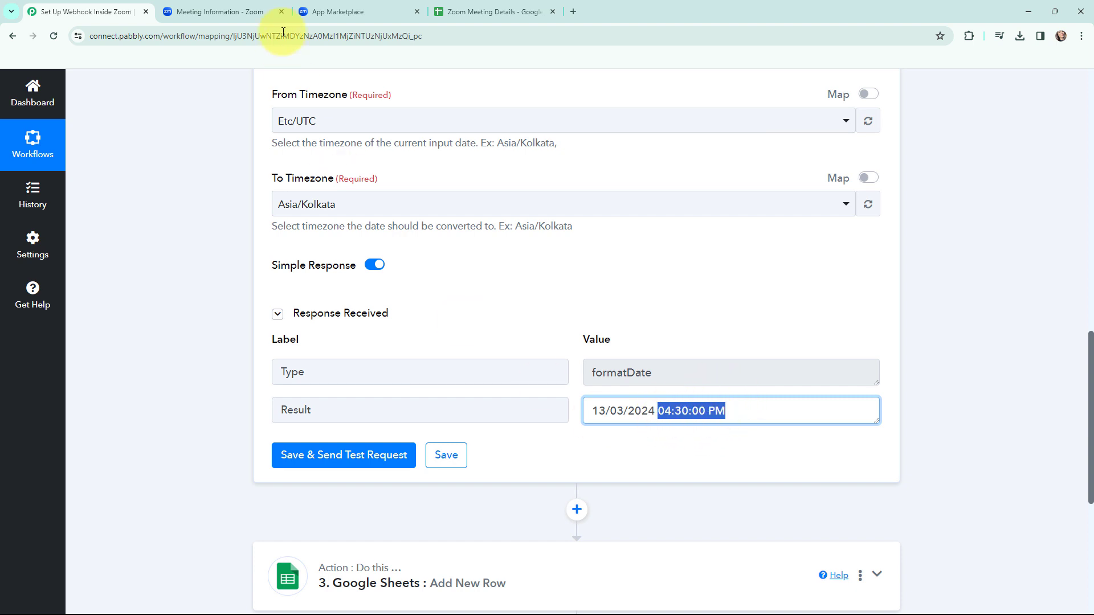
Step: Compare against the Zoom meeting's scheduled 04:30 PM time, then return to the workflow's Date & Time field
{"action": "left_click", "coordinate": [256, 6]}
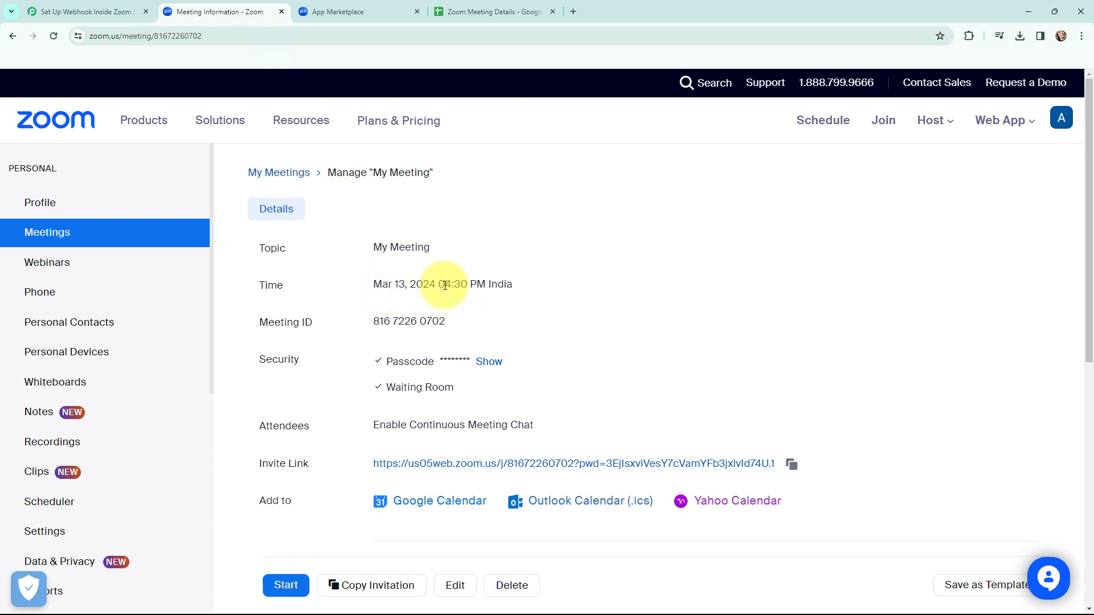
{"action": "left_click_drag", "start_coordinate": [439, 285], "coordinate": [468, 285]}
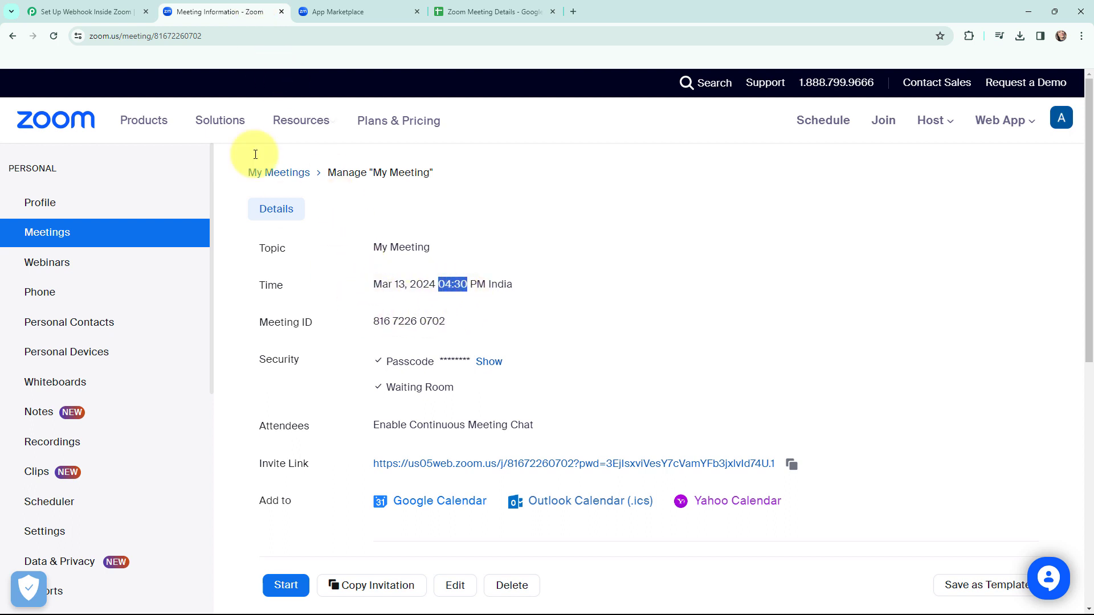
{"action": "left_click", "coordinate": [86, 11]}
{"action": "left_click", "coordinate": [385, 279]}
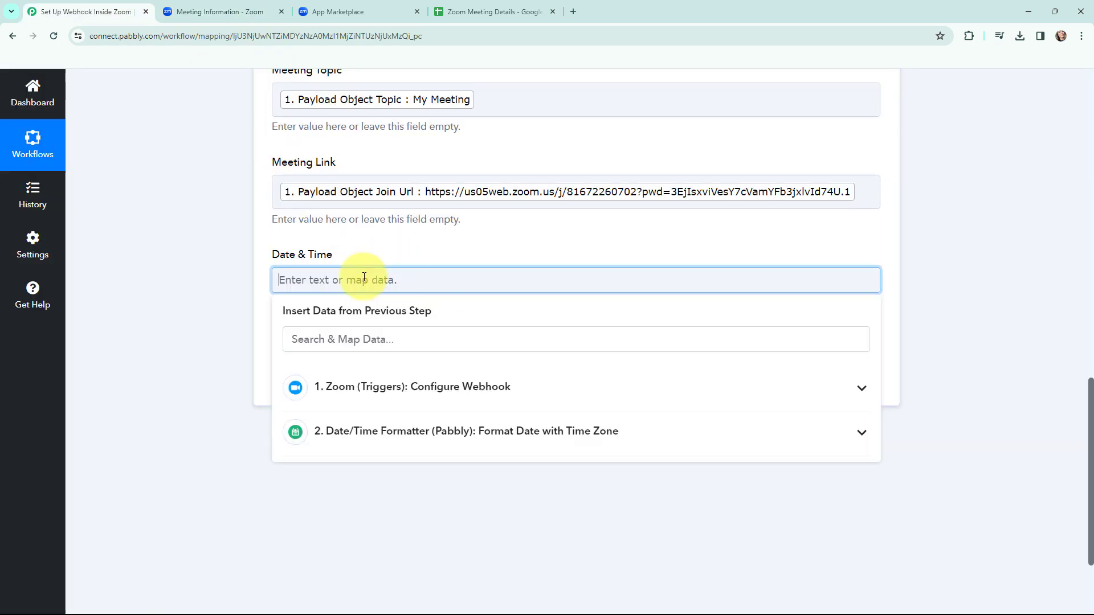
Step: Map the formatter's Result into Date & Time and send a test row to Sheet1!A2:C2
{"action": "left_click", "coordinate": [377, 433]}
{"action": "left_click", "coordinate": [391, 497]}
{"action": "scroll", "coordinate": [197, 319], "scroll_direction": "down", "scroll_amount": 1}
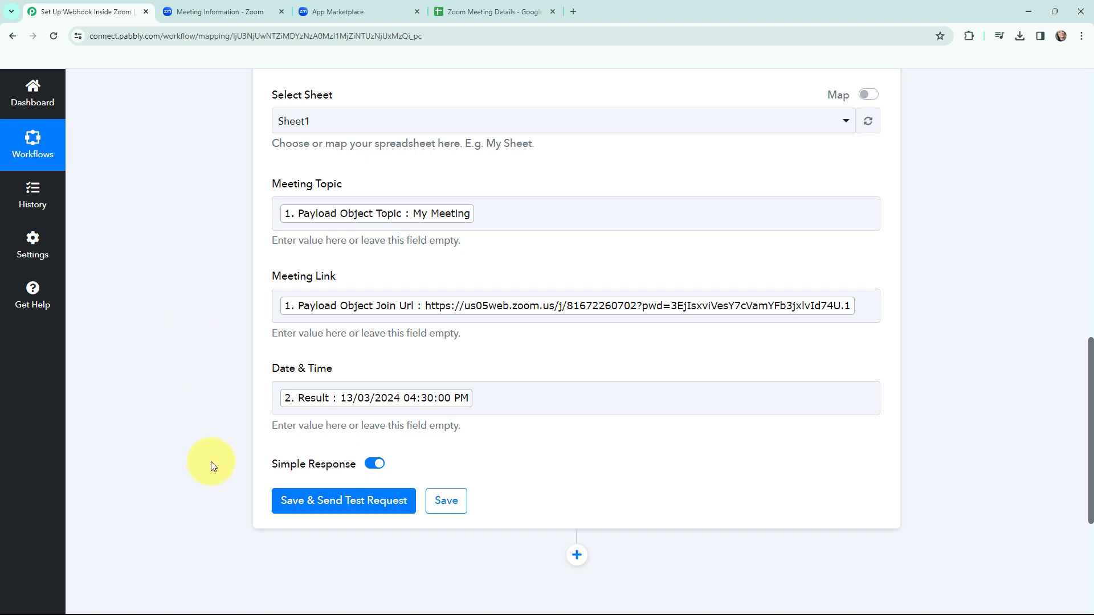
{"action": "left_click", "coordinate": [336, 502]}
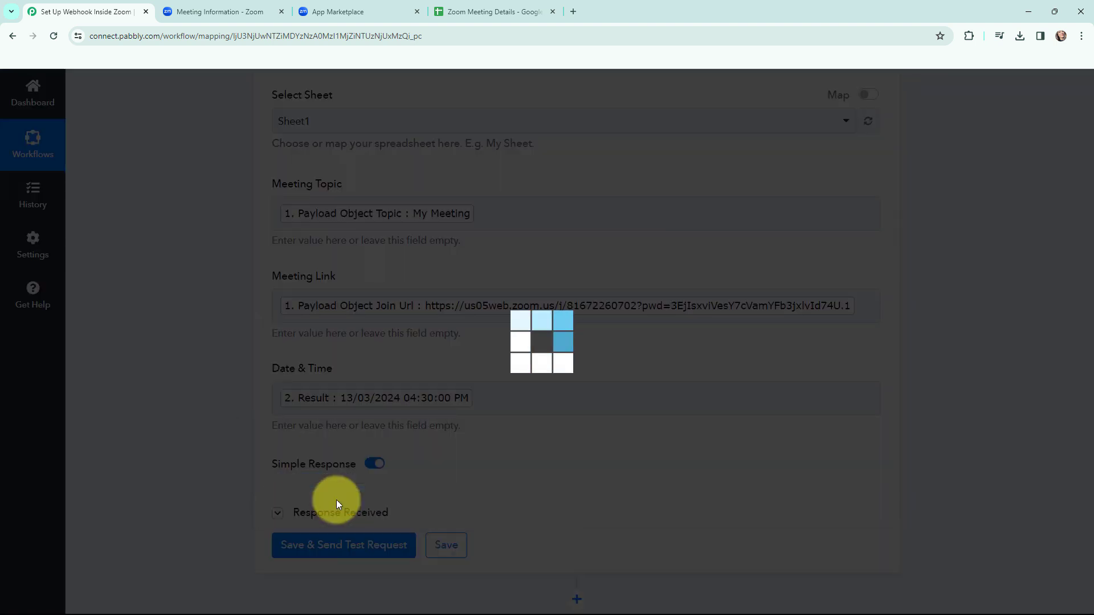
{"action": "scroll", "coordinate": [570, 327], "scroll_direction": "down", "scroll_amount": 5}
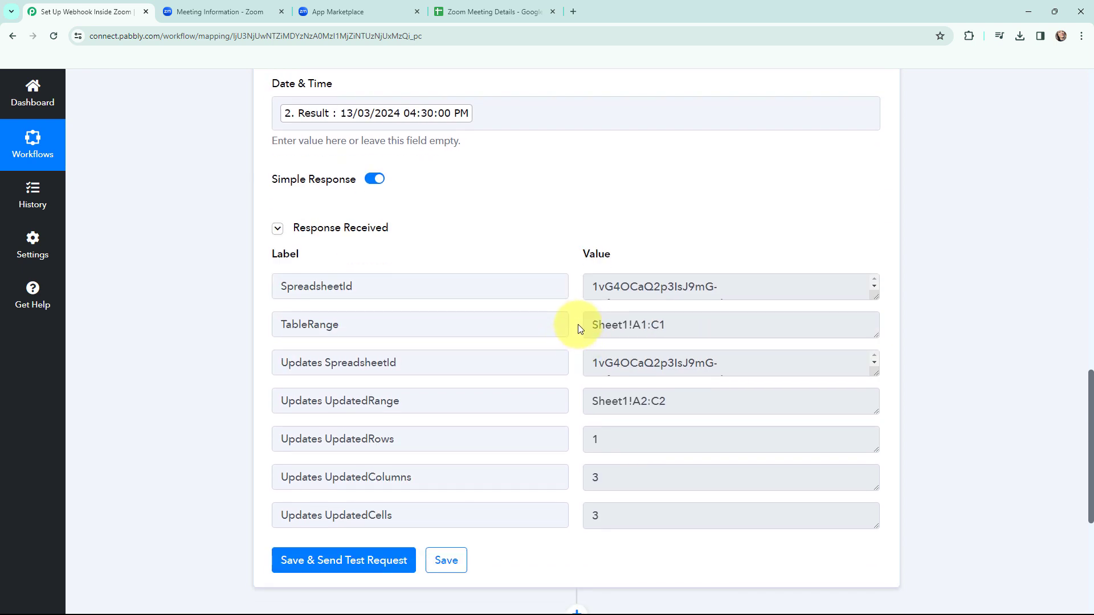
{"action": "scroll", "coordinate": [578, 329], "scroll_direction": "down", "scroll_amount": 1}
{"action": "scroll", "coordinate": [579, 329], "scroll_direction": "up", "scroll_amount": 1}
Step: Verify row 2 shows My Meeting, its join link and 13/03/2024 04:30:00 PM, then return
{"action": "left_click", "coordinate": [489, 12]}
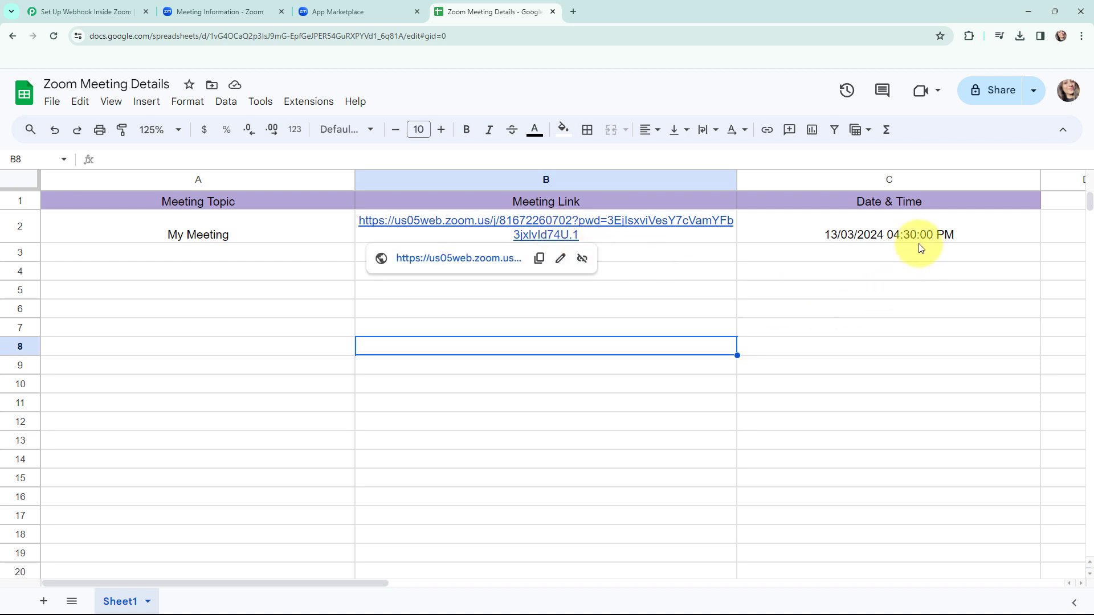
{"action": "left_click", "coordinate": [847, 344]}
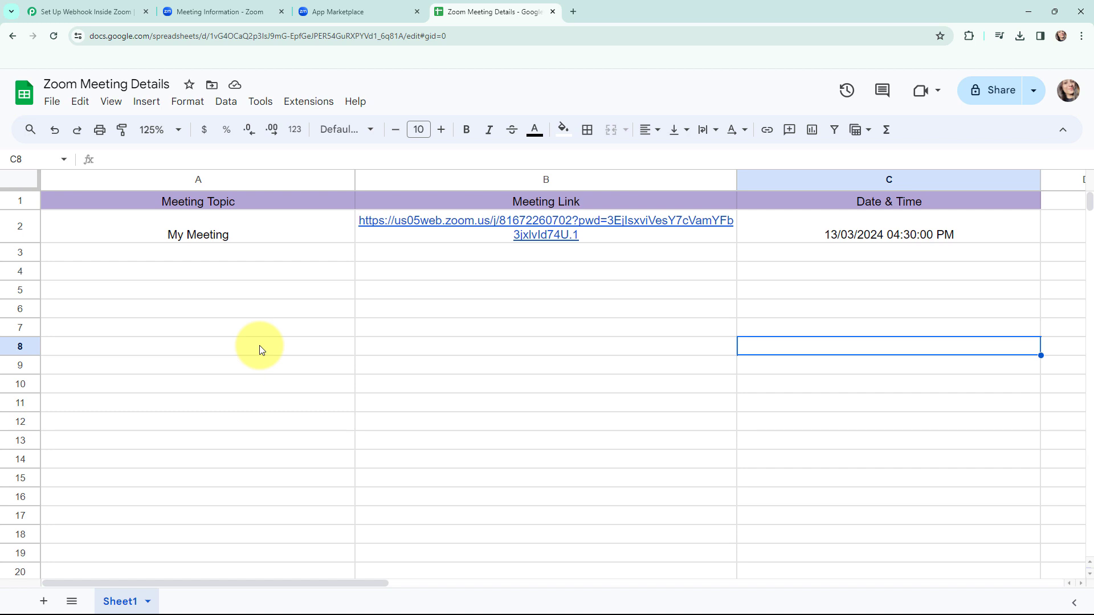
{"action": "key", "text": "ctrl+1"}
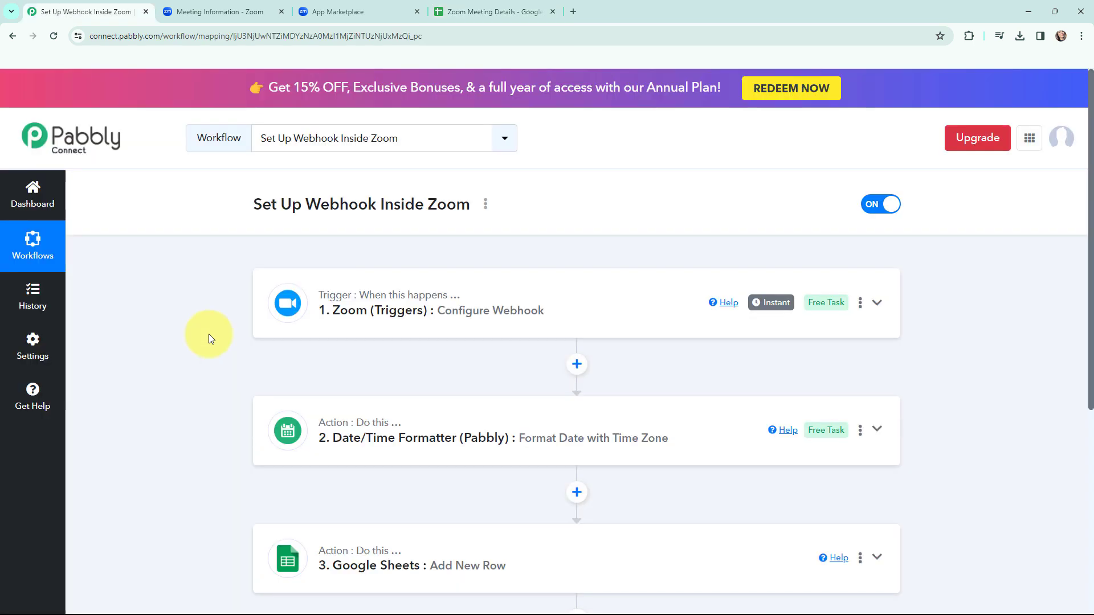